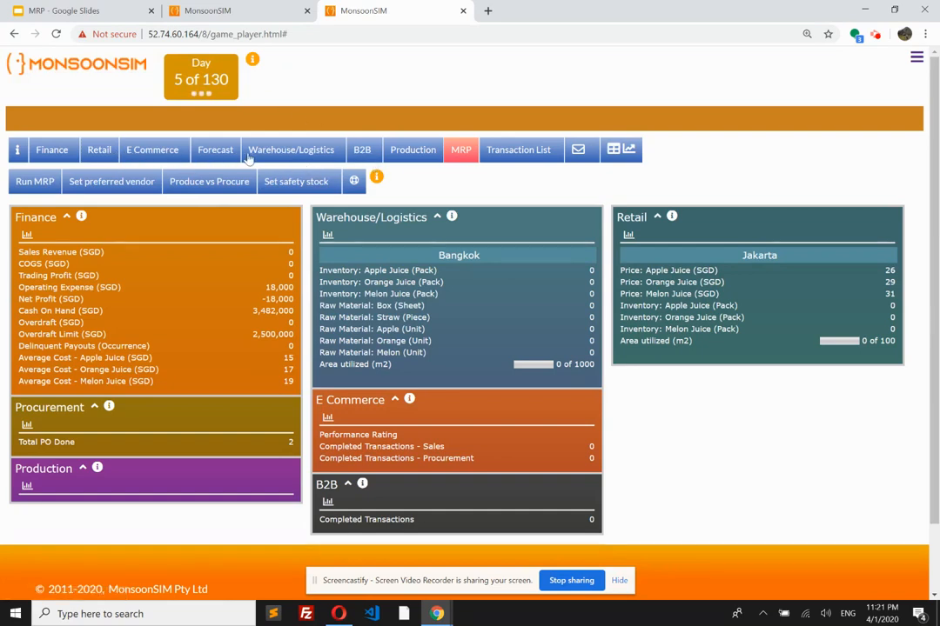
Step: Submit a stock move of 10000 Apple Juice from Bangkok to Jakarta
{"action": "left_click", "coordinate": [280, 157]}
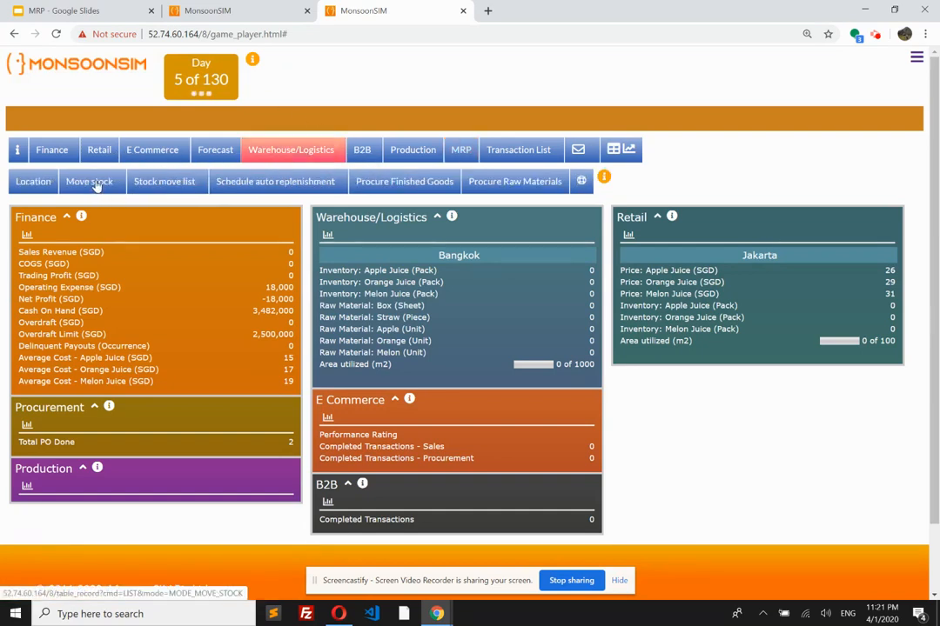
{"action": "left_click", "coordinate": [96, 185]}
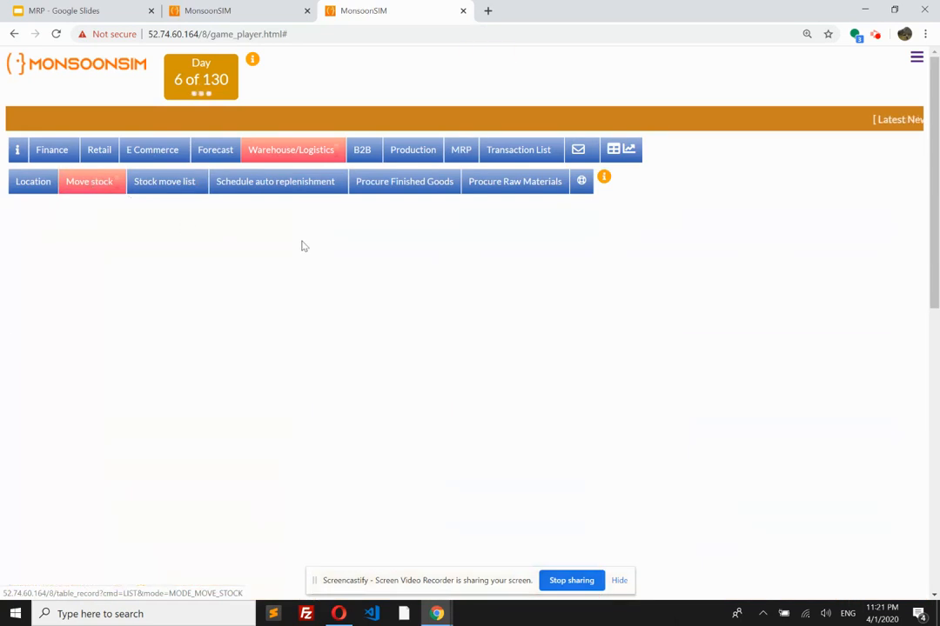
{"action": "scroll", "coordinate": [418, 287], "scroll_direction": "down", "scroll_amount": 3}
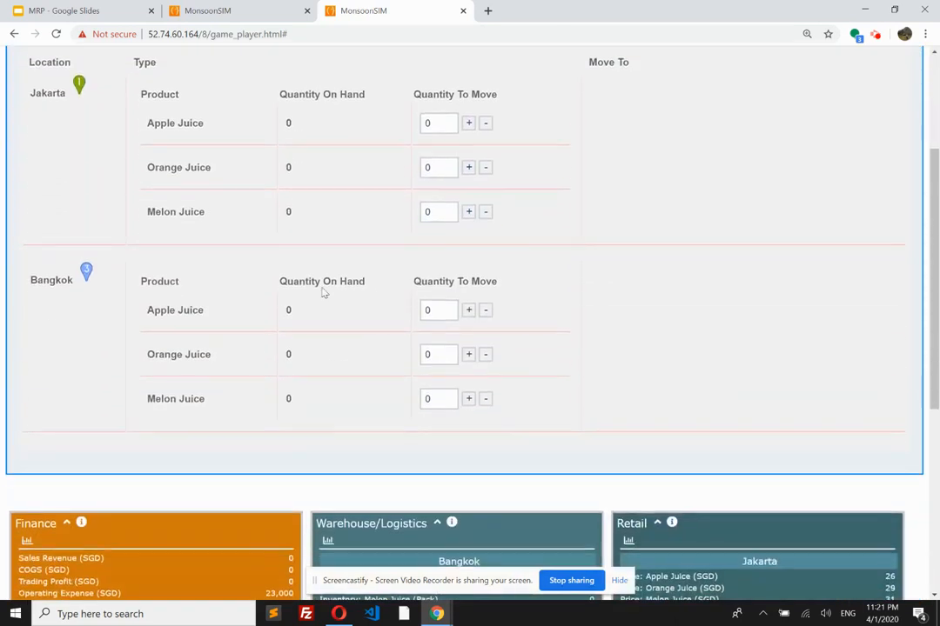
{"action": "left_click", "coordinate": [439, 313]}
{"action": "key", "text": "BackSpace"}
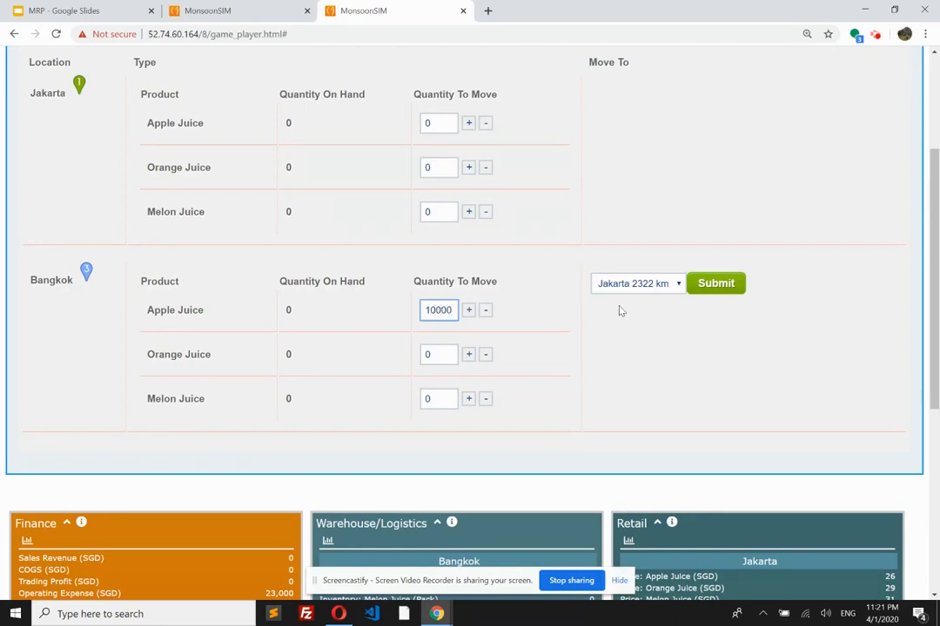
{"action": "left_click", "coordinate": [719, 284]}
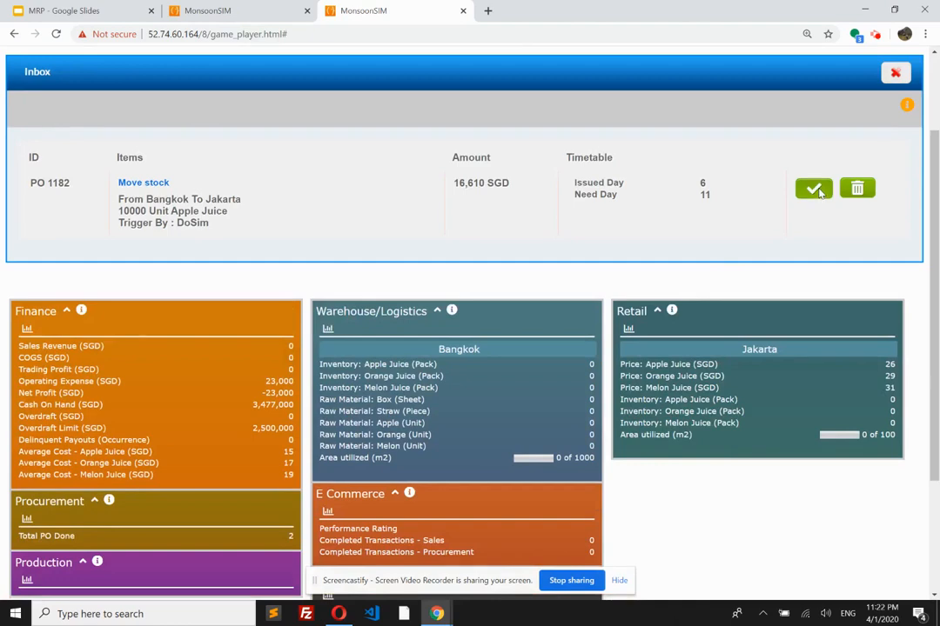
Step: Approve the Apple Juice stock move order and close the inbox
{"action": "left_click", "coordinate": [816, 190]}
{"action": "scroll", "coordinate": [757, 225], "scroll_direction": "up", "scroll_amount": 2}
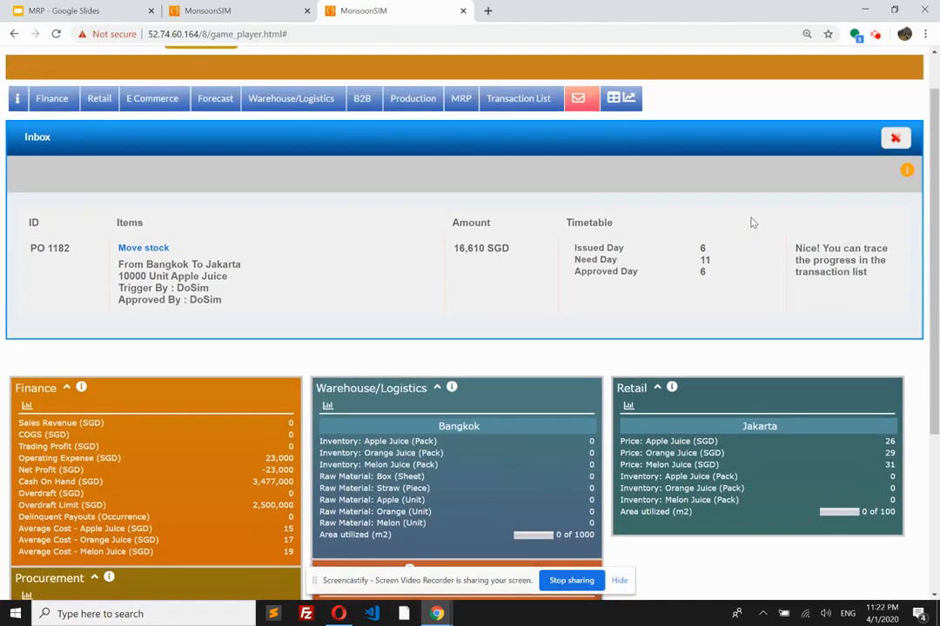
{"action": "left_click", "coordinate": [894, 190]}
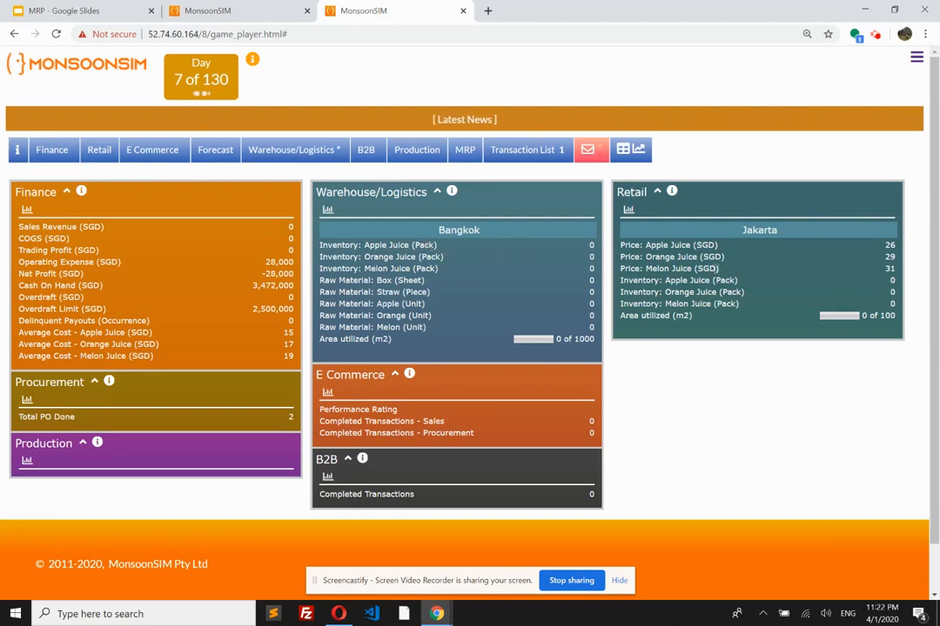
Step: Run MRP for the Bangkok warehouse
{"action": "left_click", "coordinate": [464, 153]}
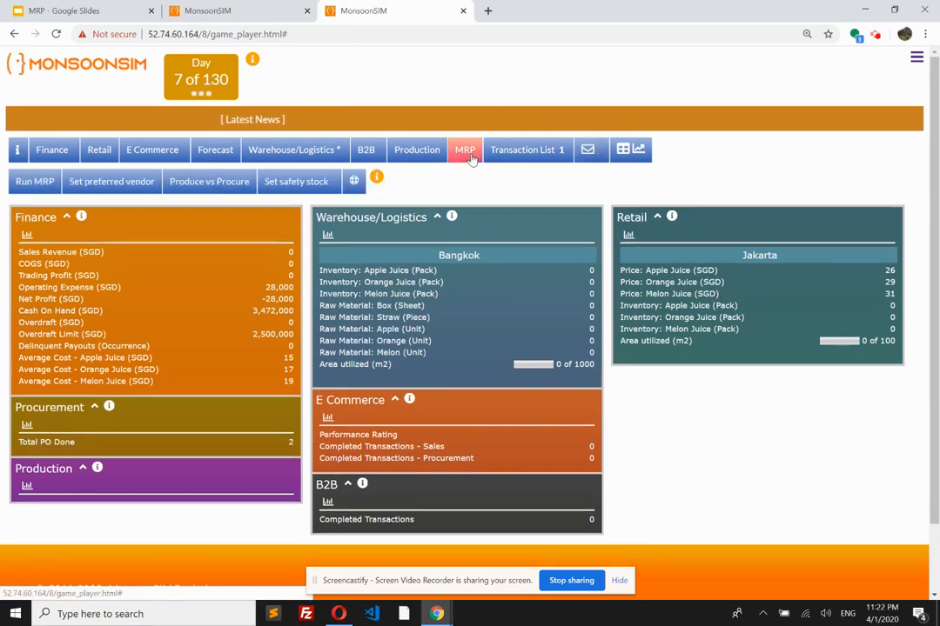
{"action": "left_click", "coordinate": [31, 183]}
{"action": "left_click", "coordinate": [543, 212]}
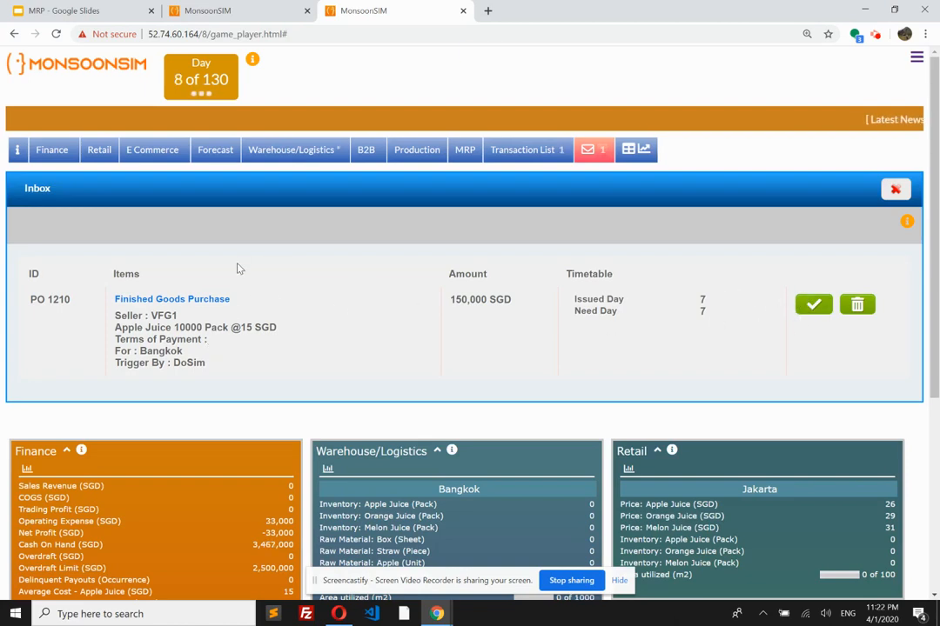
Step: Search the MonsoonSIM Web Market for Buy posts across all products
{"action": "left_click", "coordinate": [162, 151]}
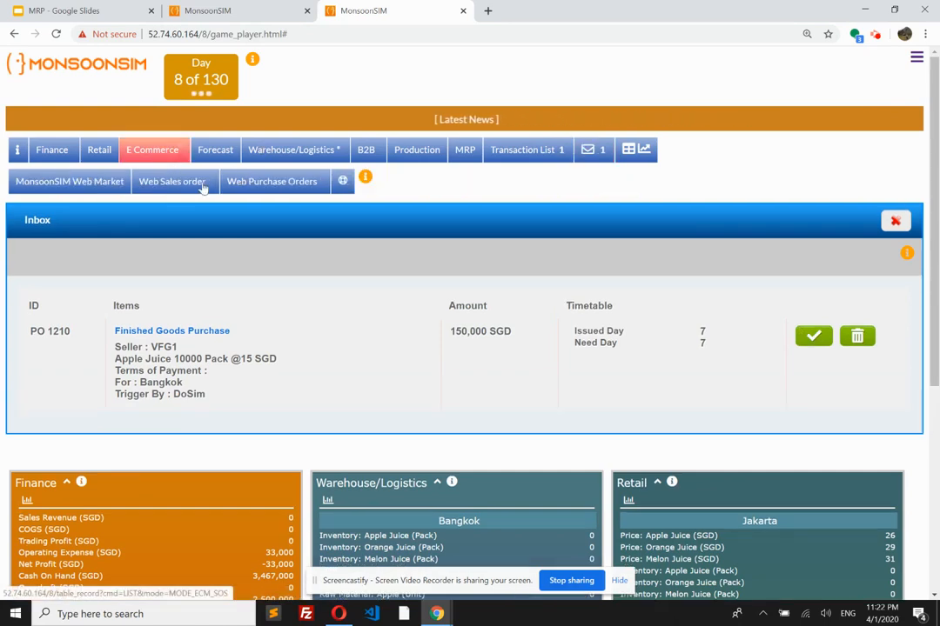
{"action": "left_click", "coordinate": [87, 185]}
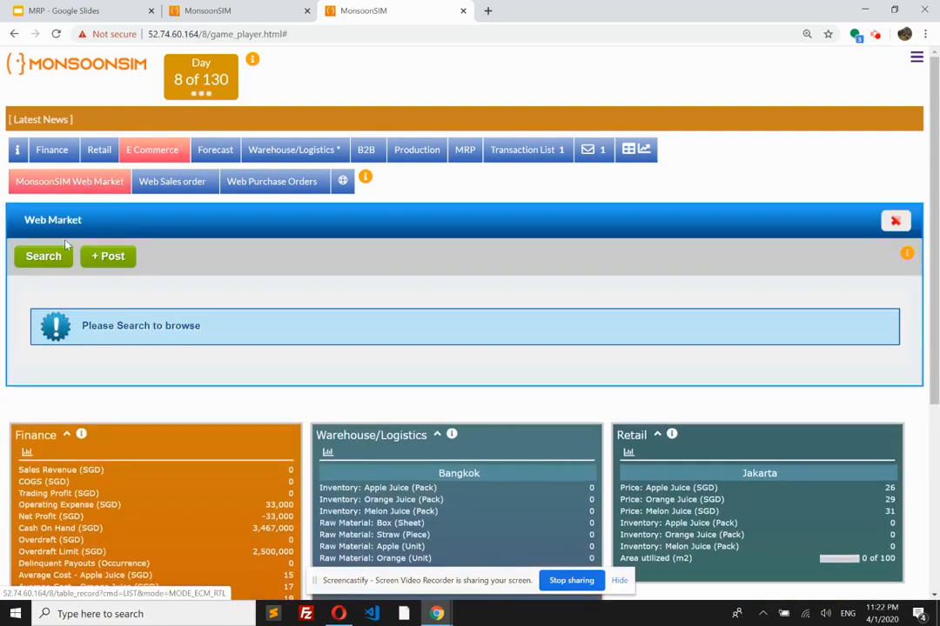
{"action": "left_click", "coordinate": [44, 258]}
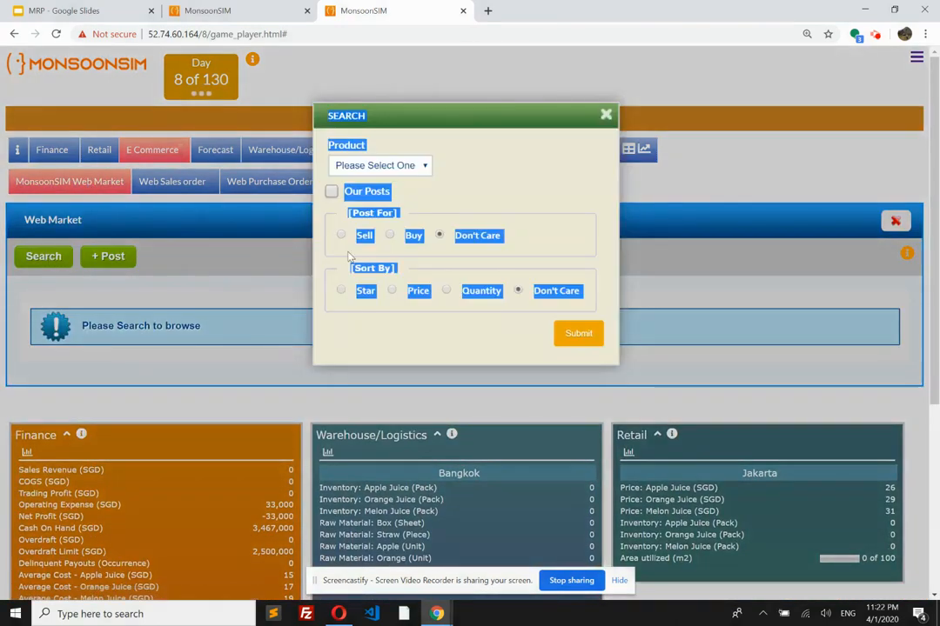
{"action": "left_click", "coordinate": [390, 235]}
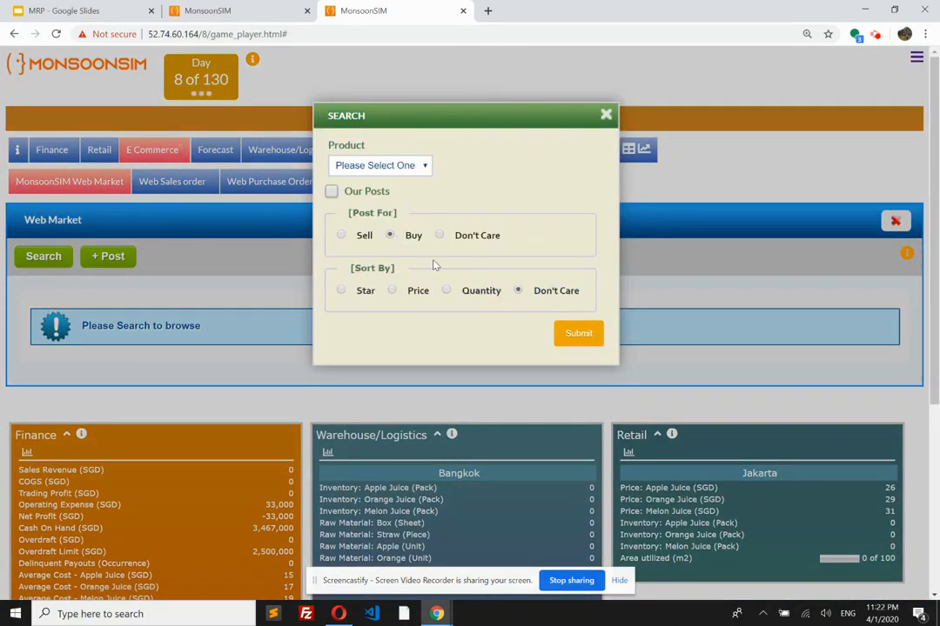
{"action": "left_click", "coordinate": [578, 334]}
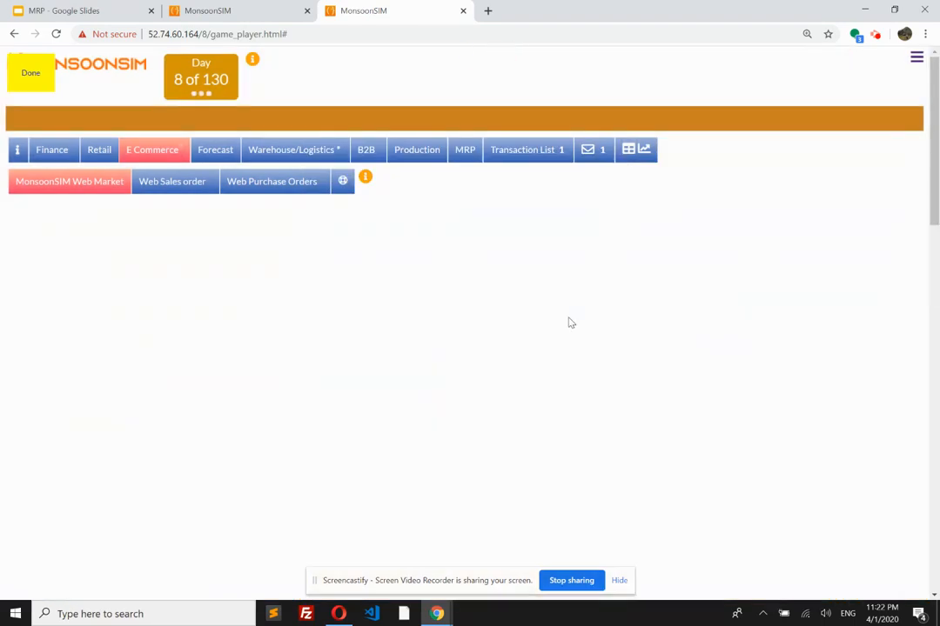
Step: Accept the web market buy post for 8000 Apple Juice at 19.35 SGD each
{"action": "scroll", "coordinate": [410, 308], "scroll_direction": "down", "scroll_amount": 2}
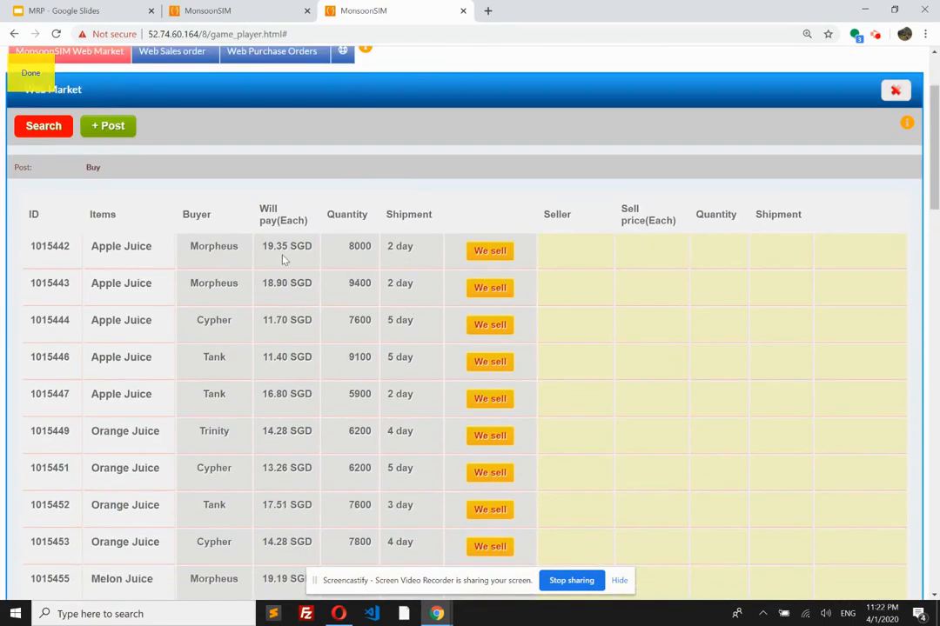
{"action": "left_click", "coordinate": [490, 252]}
{"action": "left_click", "coordinate": [545, 217]}
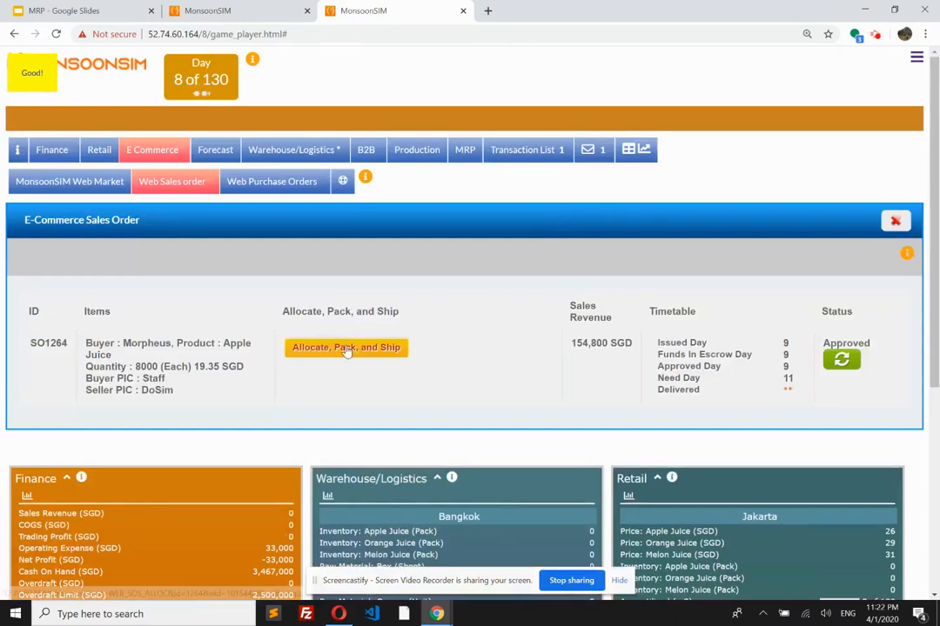
Step: Allocate 8000 Apple Juice units from Bangkok to the web sales order and ship them overnight with the 2% extra charge
{"action": "left_click", "coordinate": [353, 348]}
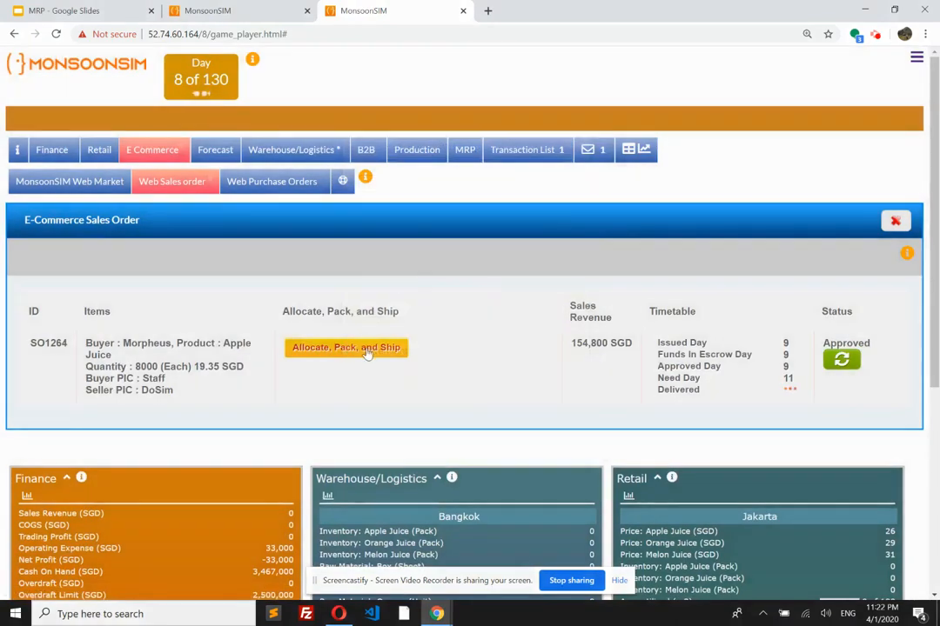
{"action": "left_click", "coordinate": [366, 350]}
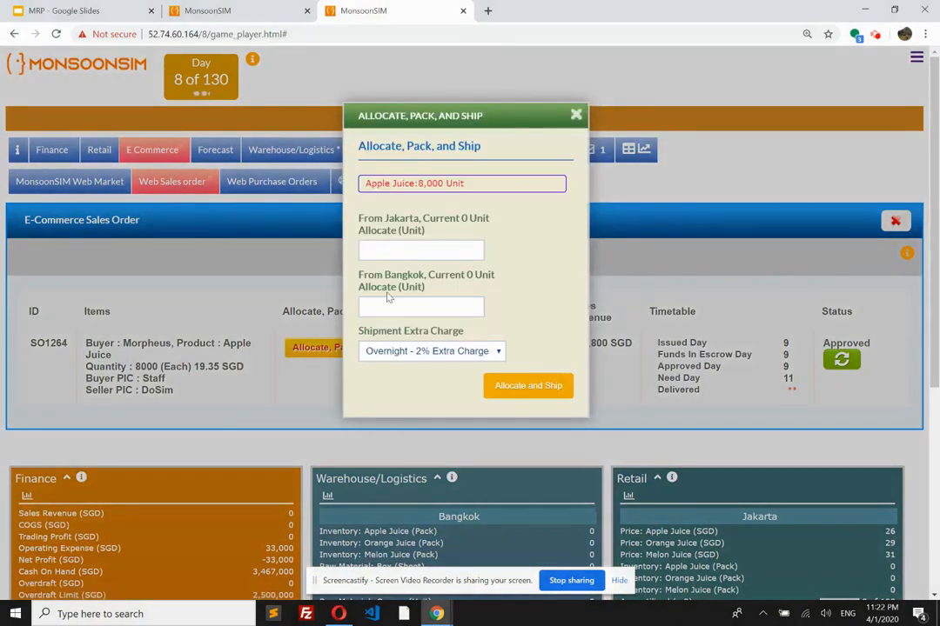
{"action": "left_click", "coordinate": [387, 302]}
{"action": "type", "text": "8000"}
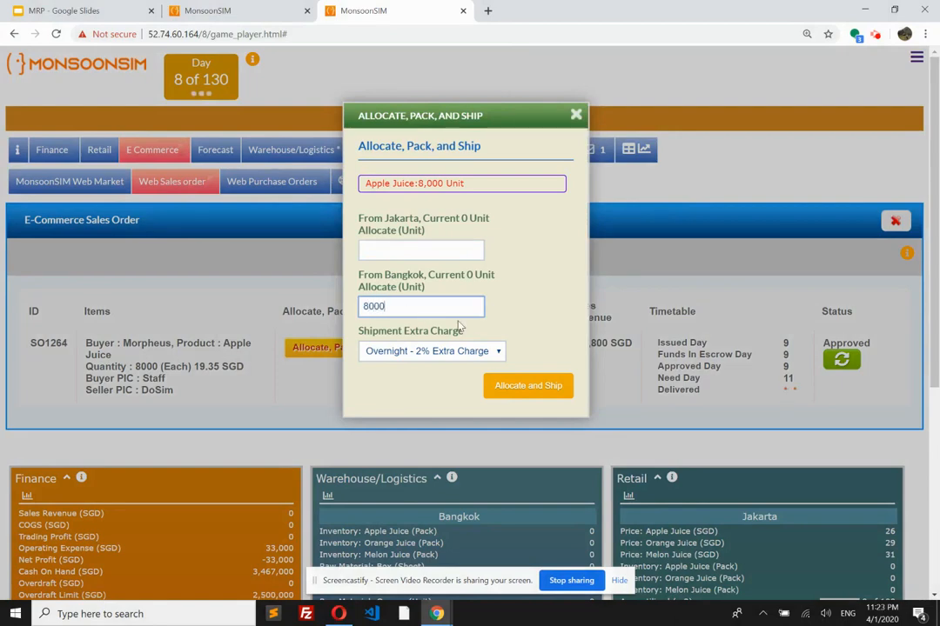
{"action": "left_click", "coordinate": [525, 387]}
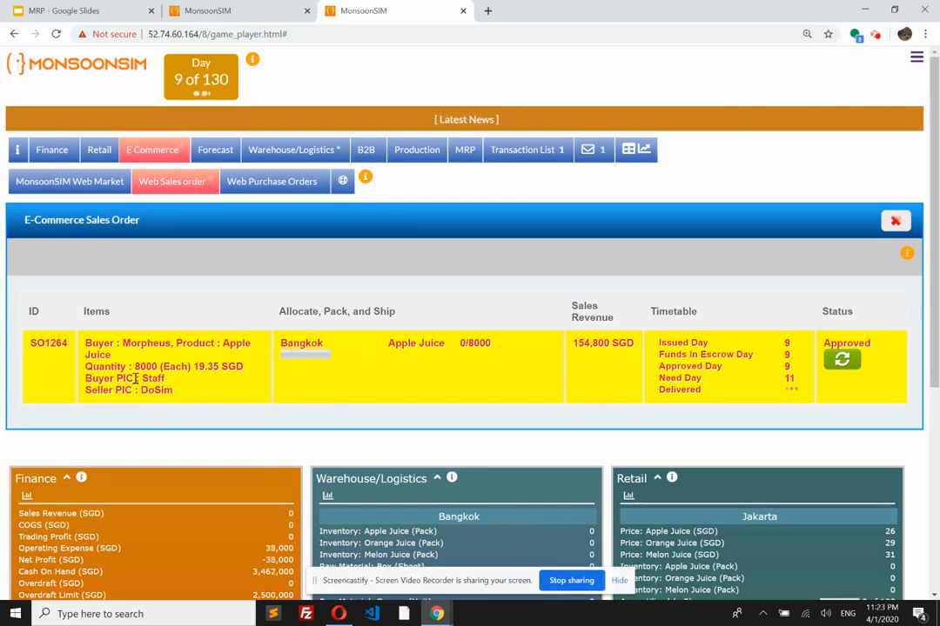
Step: Rerun MRP for Bangkok and highlight the Apple Juice quantity on the generated finished goods purchase
{"action": "left_click", "coordinate": [465, 151]}
{"action": "left_click", "coordinate": [36, 184]}
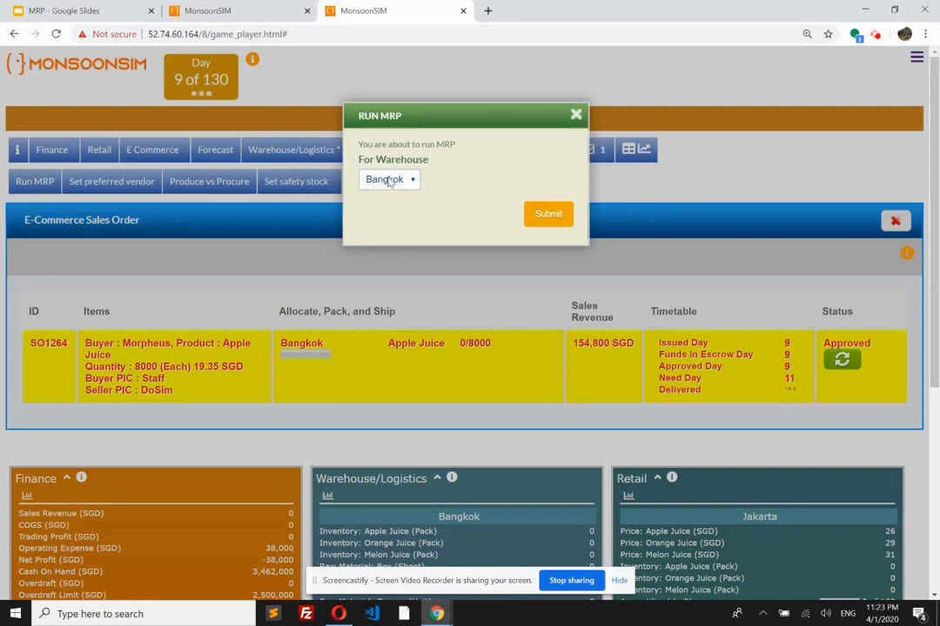
{"action": "left_click", "coordinate": [546, 216]}
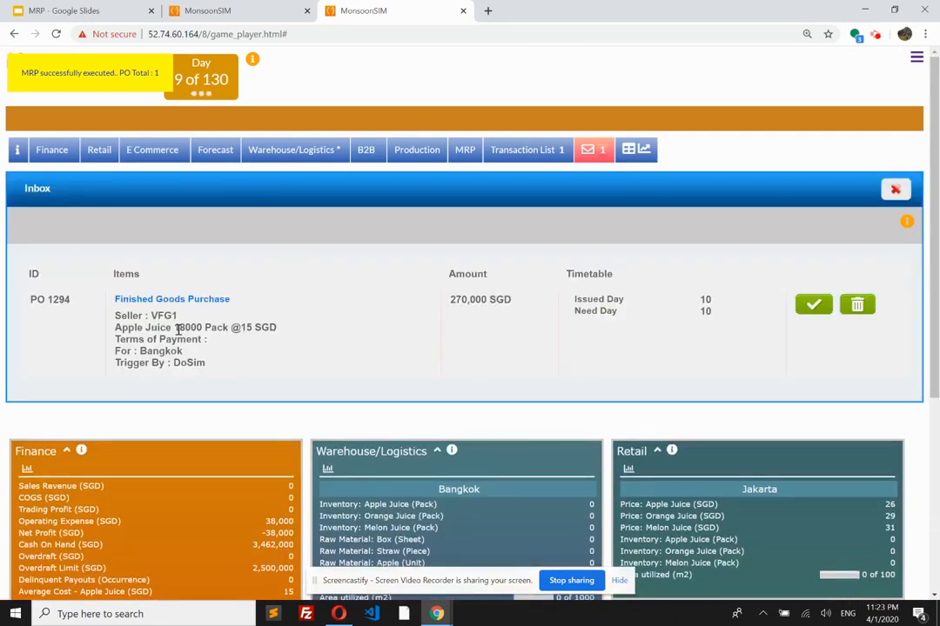
{"action": "left_click_drag", "start_coordinate": [175, 327], "coordinate": [203, 328]}
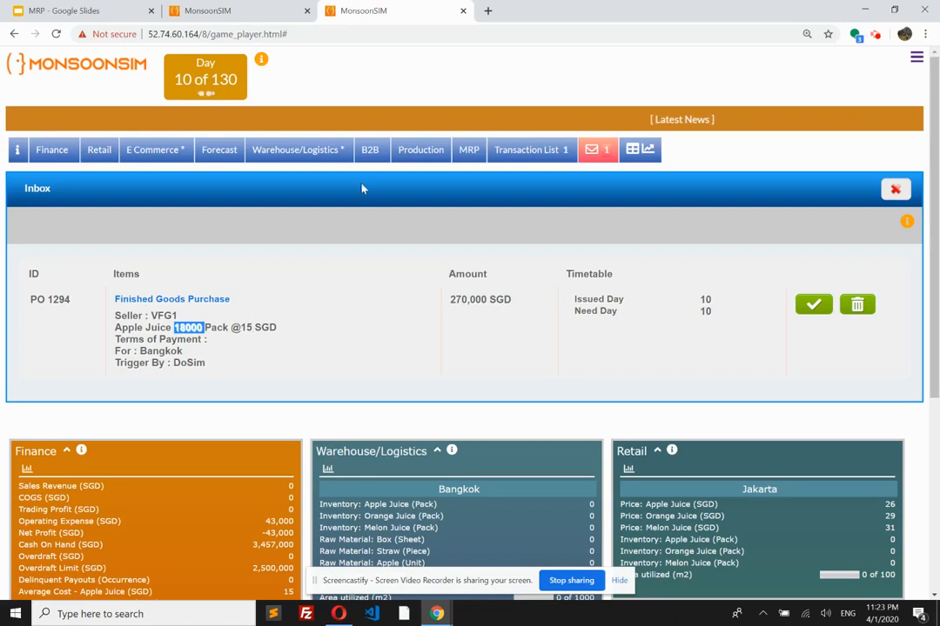
Step: Browse the incoming B2B offers and accept the deal for 64,000 Melon Juice units at 22.23 SGD with need day 19
{"action": "left_click", "coordinate": [370, 150]}
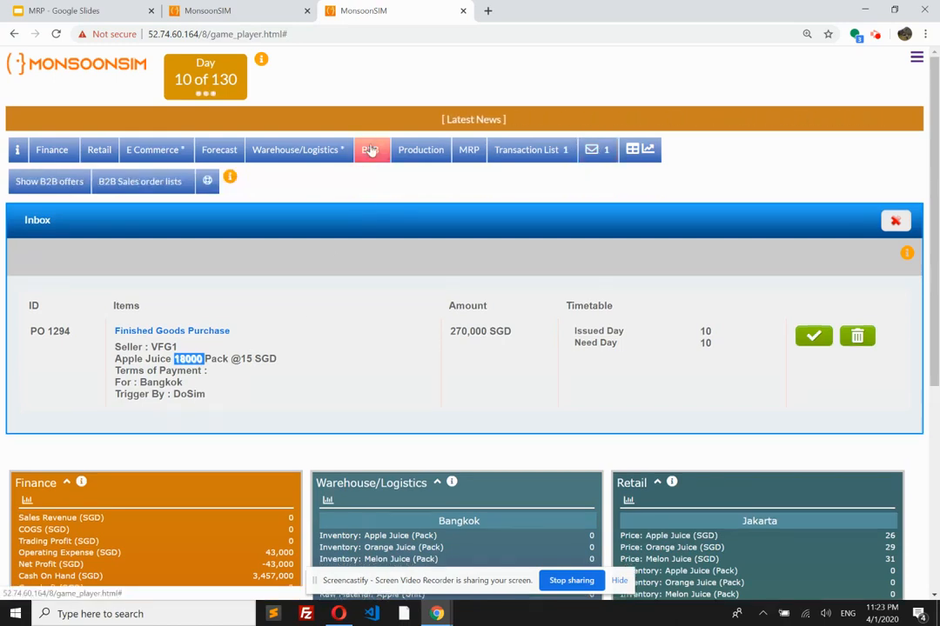
{"action": "left_click", "coordinate": [51, 187]}
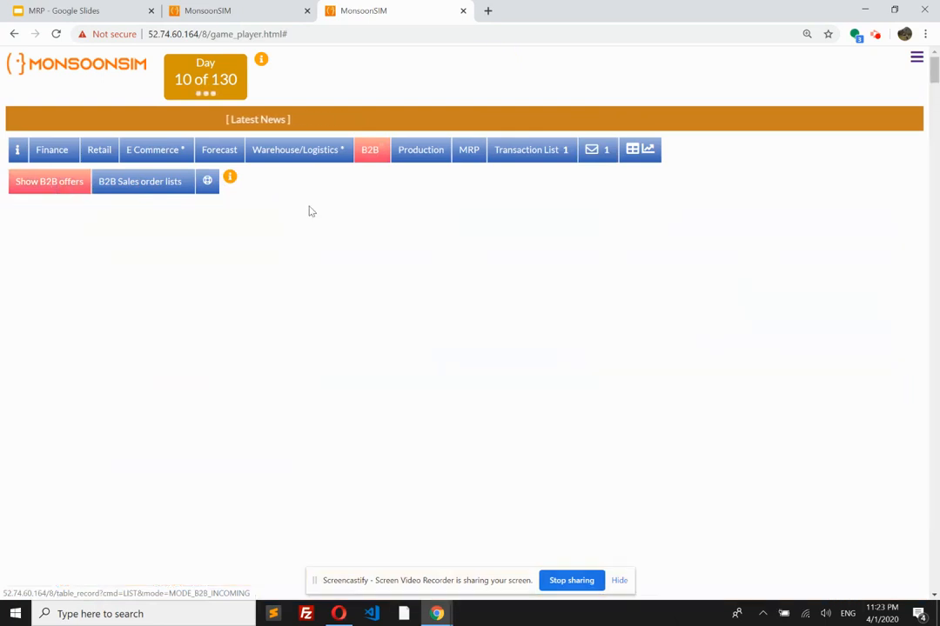
{"action": "scroll", "coordinate": [296, 358], "scroll_direction": "down", "scroll_amount": 2}
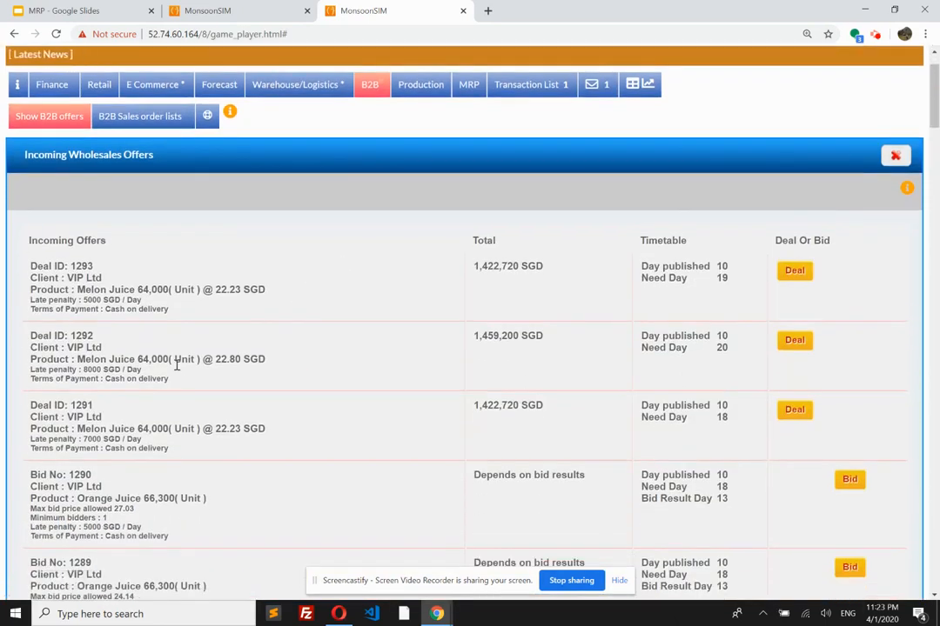
{"action": "scroll", "coordinate": [193, 359], "scroll_direction": "down", "scroll_amount": 3}
{"action": "scroll", "coordinate": [193, 360], "scroll_direction": "down", "scroll_amount": 3}
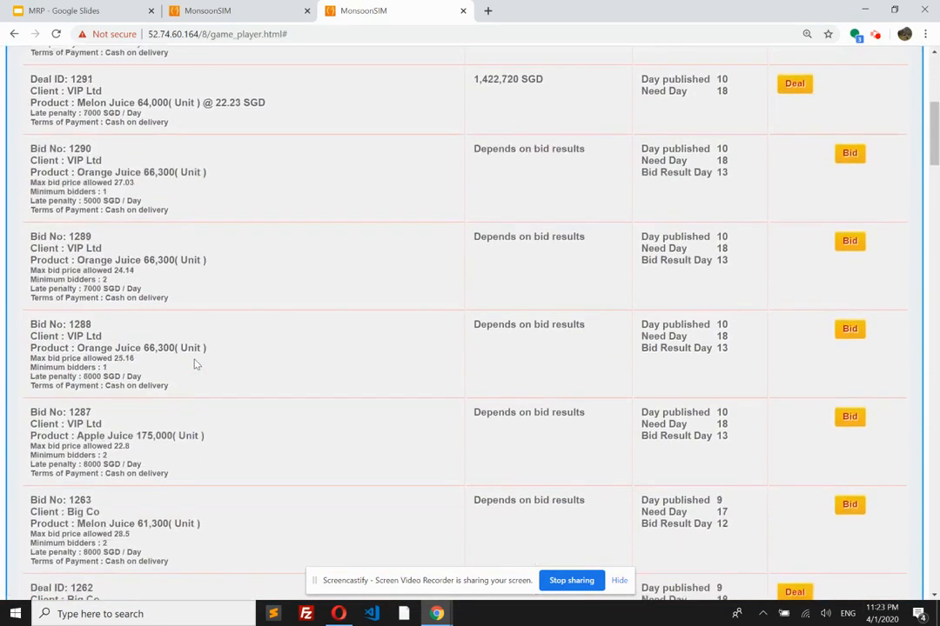
{"action": "scroll", "coordinate": [419, 433], "scroll_direction": "down", "scroll_amount": 2}
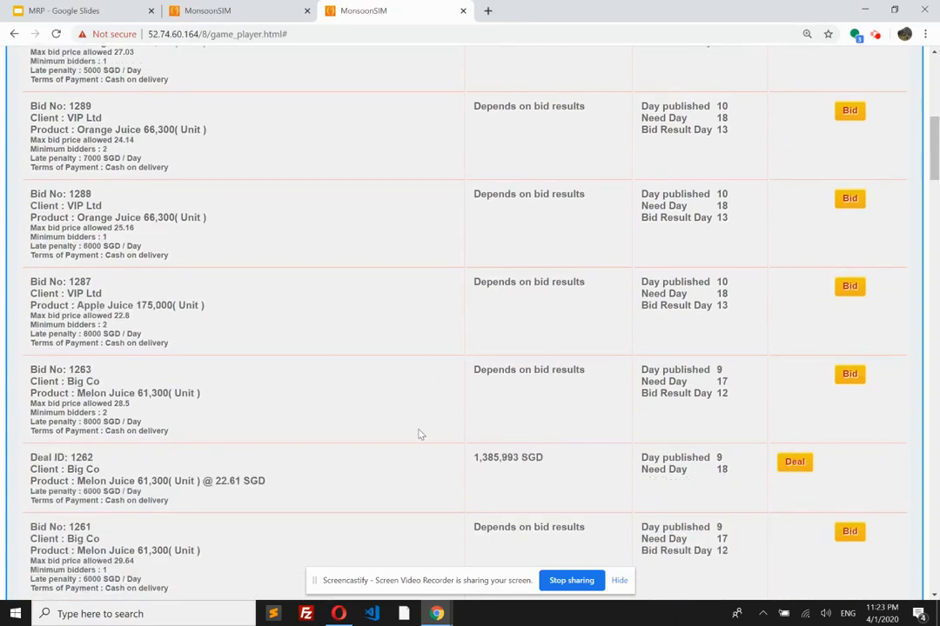
{"action": "scroll", "coordinate": [373, 478], "scroll_direction": "down", "scroll_amount": 5}
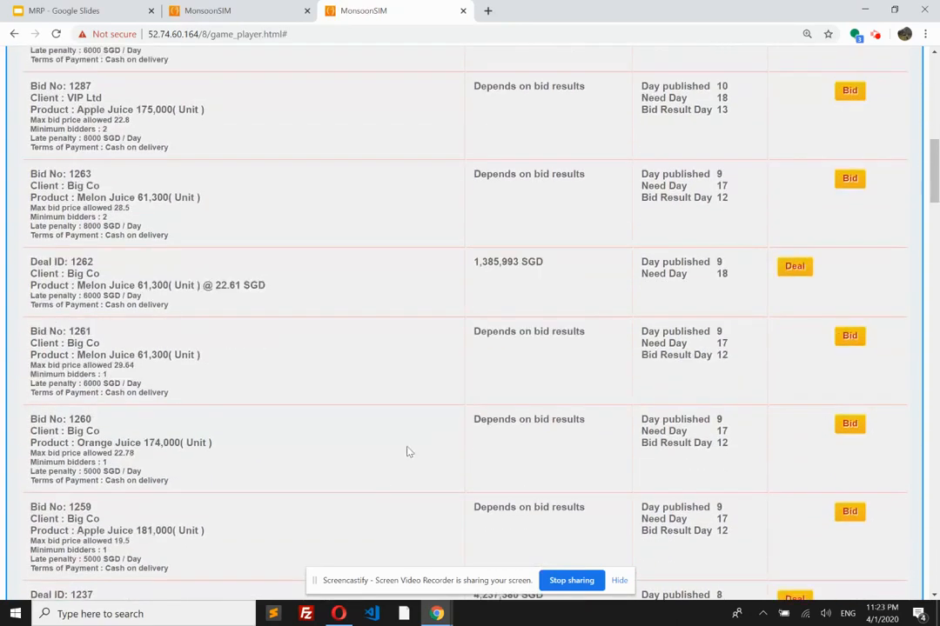
{"action": "scroll", "coordinate": [402, 450], "scroll_direction": "up", "scroll_amount": 8}
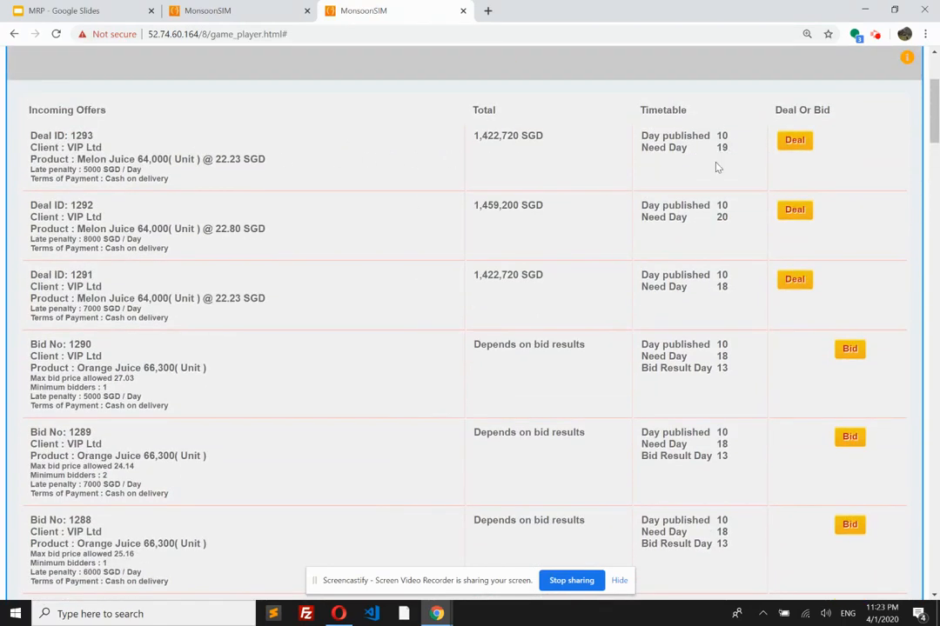
{"action": "left_click", "coordinate": [795, 141]}
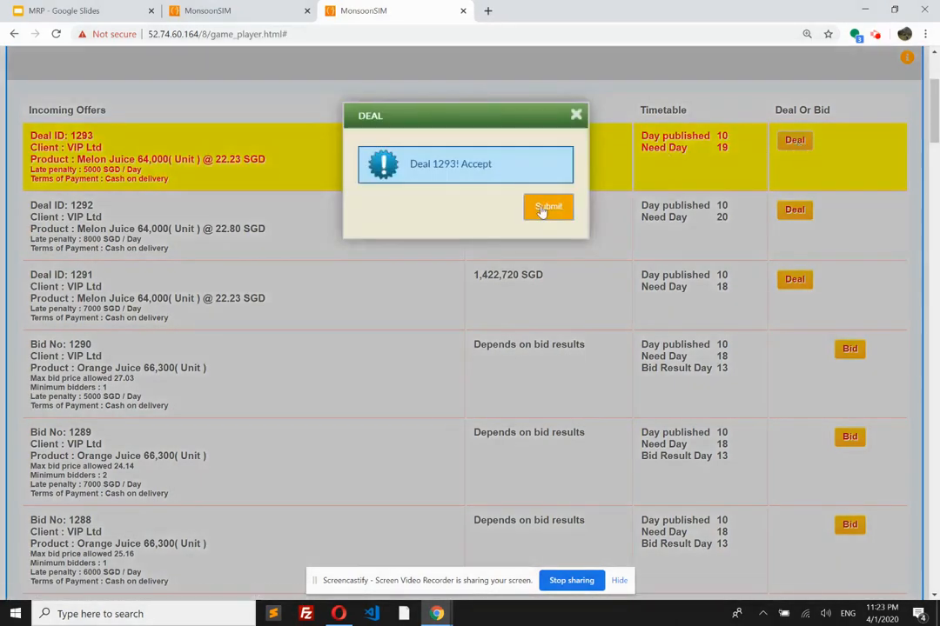
{"action": "left_click", "coordinate": [561, 201]}
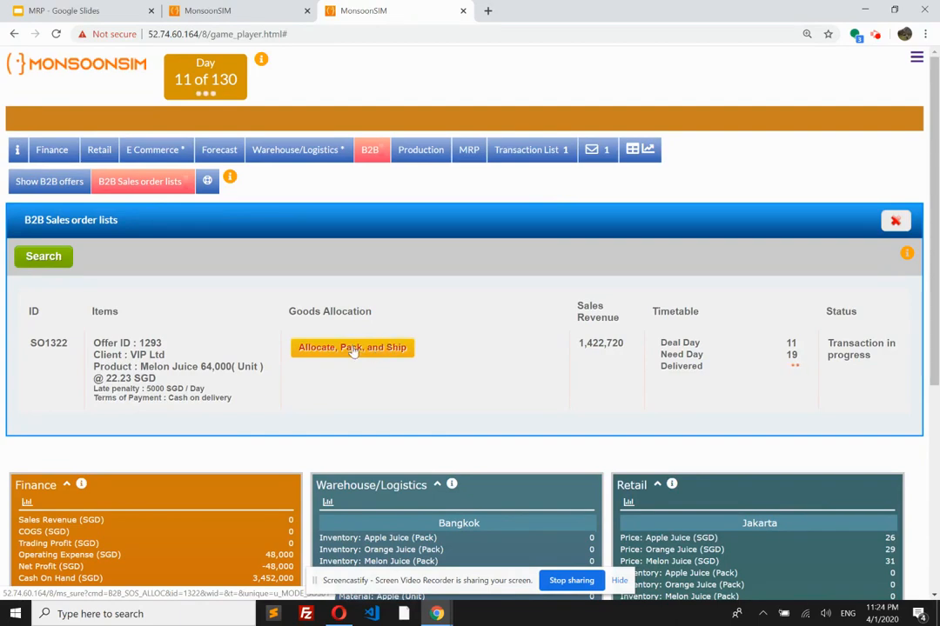
Step: Allocate 64000 Melon Juice units from Bangkok to the B2B sales order for VIP Ltd and submit it for packing and shipping
{"action": "left_click", "coordinate": [352, 348]}
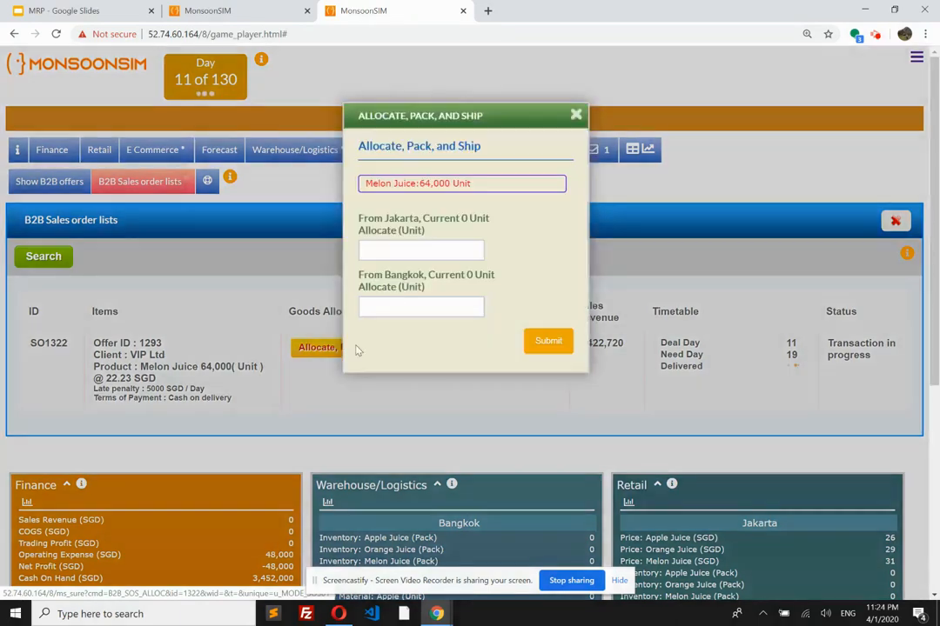
{"action": "left_click", "coordinate": [400, 305]}
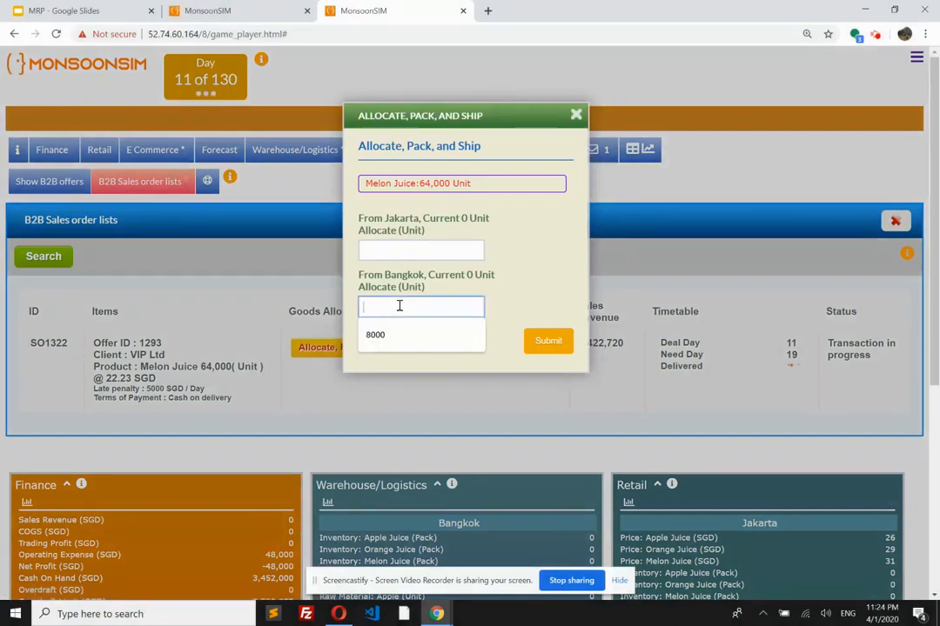
{"action": "type", "text": "64"}
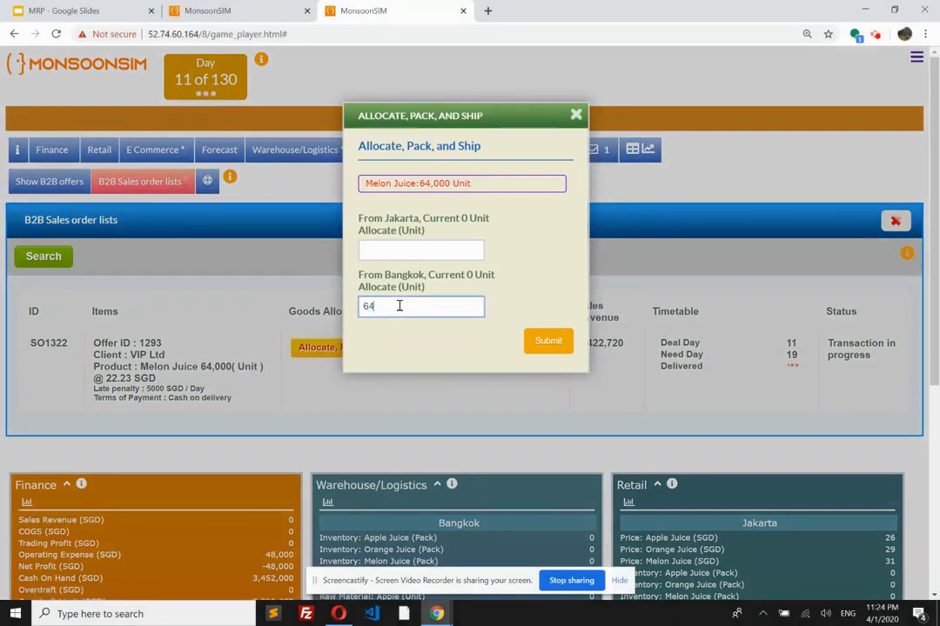
{"action": "type", "text": "000"}
{"action": "left_click", "coordinate": [549, 341]}
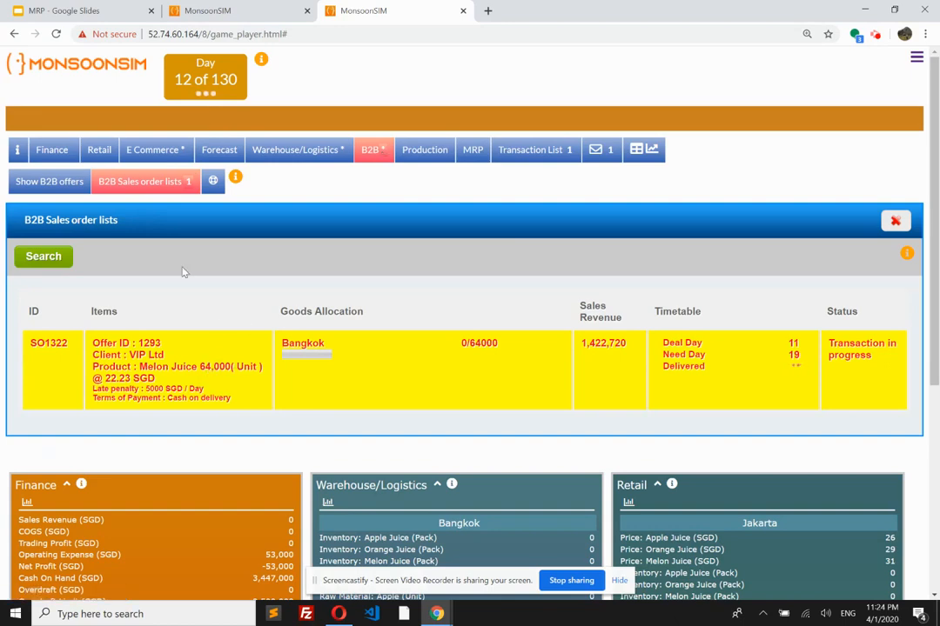
Step: Run MRP for the Bangkok warehouse and highlight the Melon Juice quantity on the generated finished goods purchase
{"action": "left_click", "coordinate": [472, 149]}
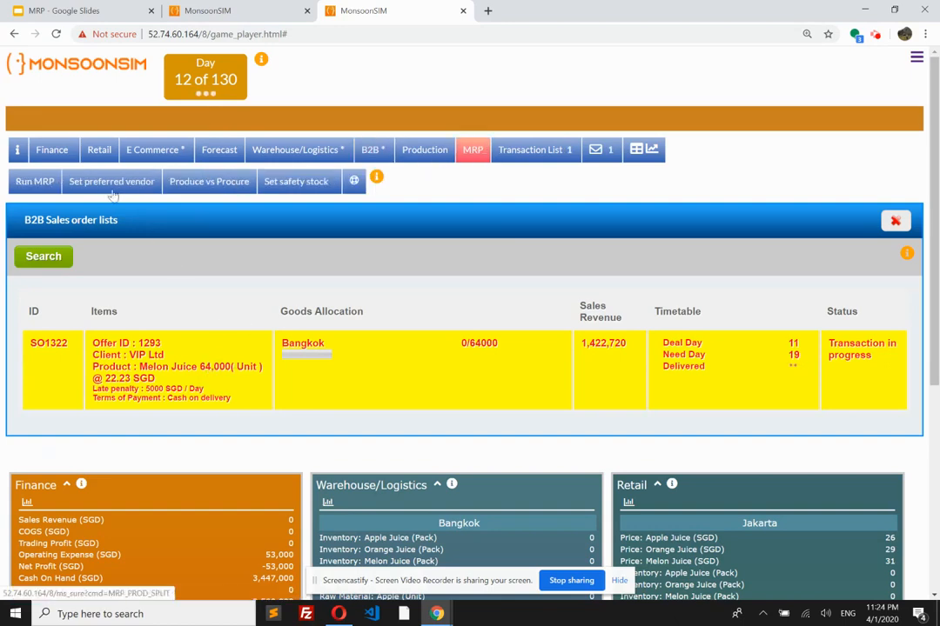
{"action": "left_click", "coordinate": [35, 179]}
{"action": "left_click", "coordinate": [542, 215]}
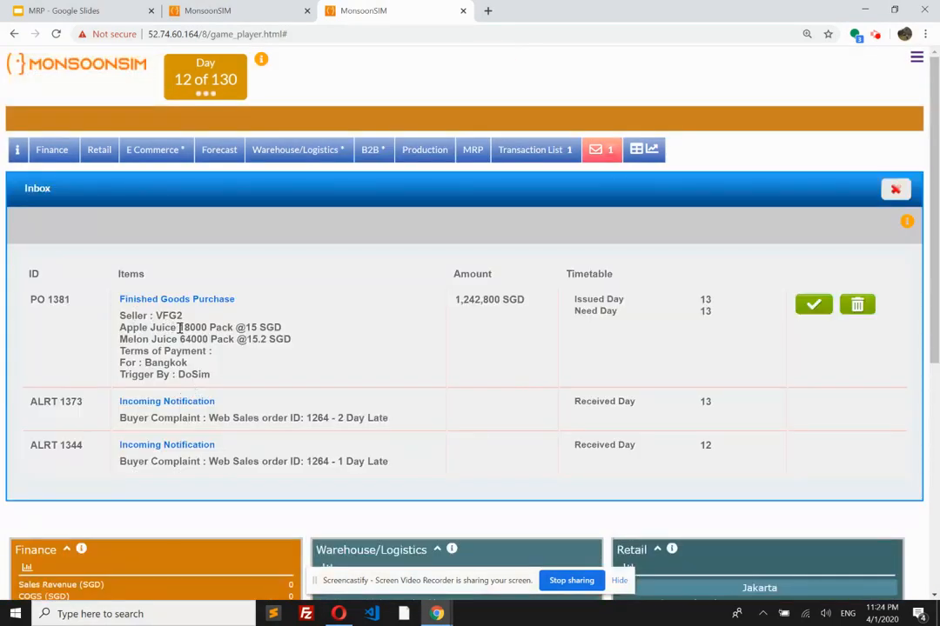
{"action": "left_click_drag", "start_coordinate": [179, 327], "coordinate": [220, 339]}
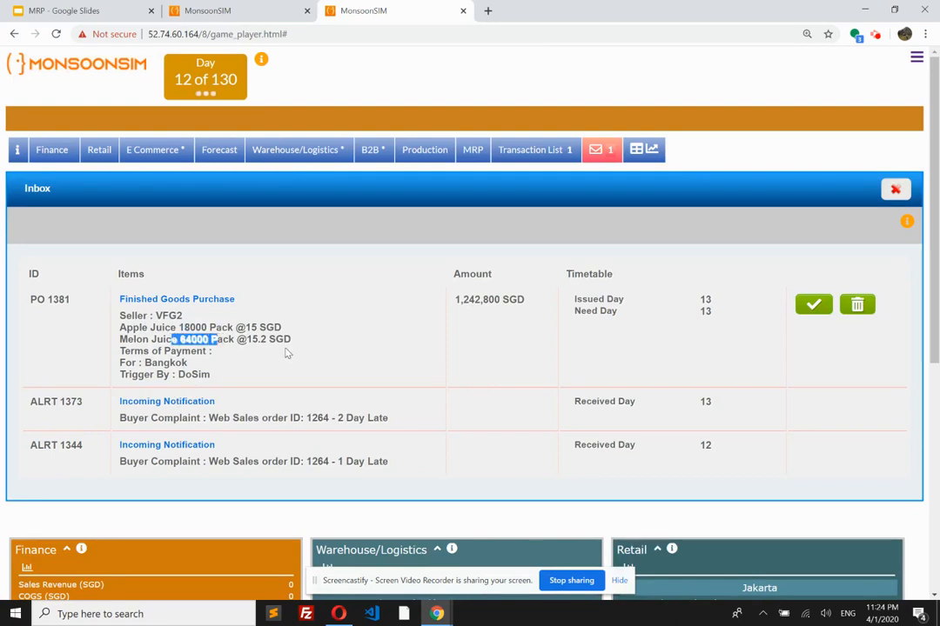
Step: Approve the finished goods purchase of Apple Juice and Melon Juice from seller VFG2 for Bangkok
{"action": "left_click", "coordinate": [815, 311]}
{"action": "double_click", "coordinate": [815, 309]}
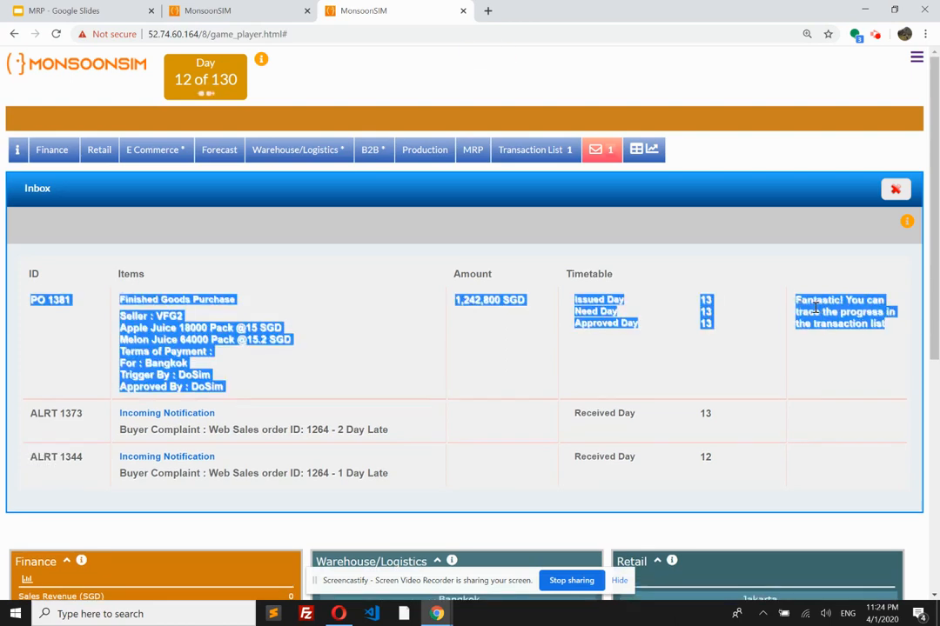
{"action": "left_click", "coordinate": [687, 344]}
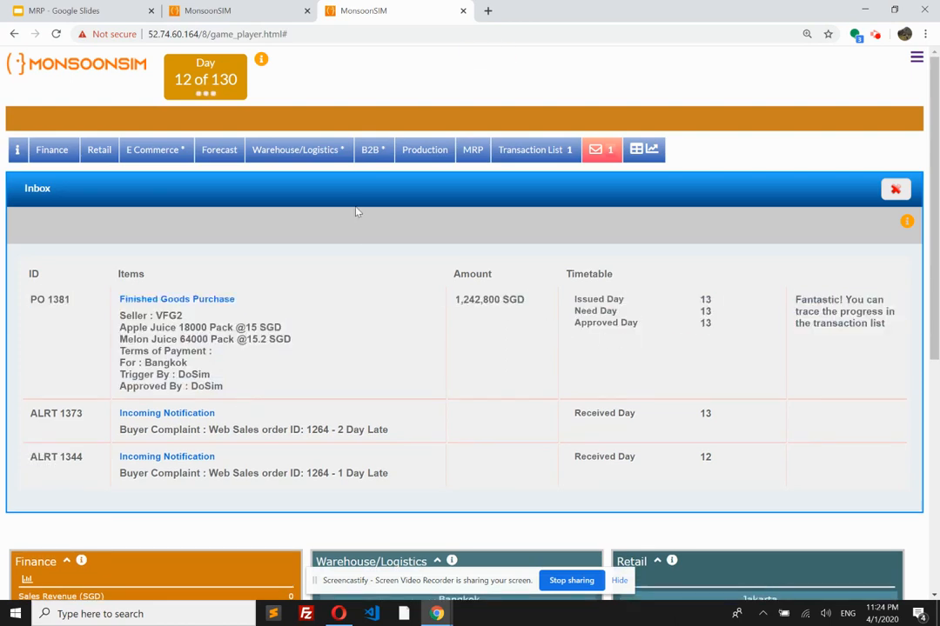
Step: Set the MRP produce versus procure split to 30% Produce, 70% Procure
{"action": "left_click", "coordinate": [476, 151]}
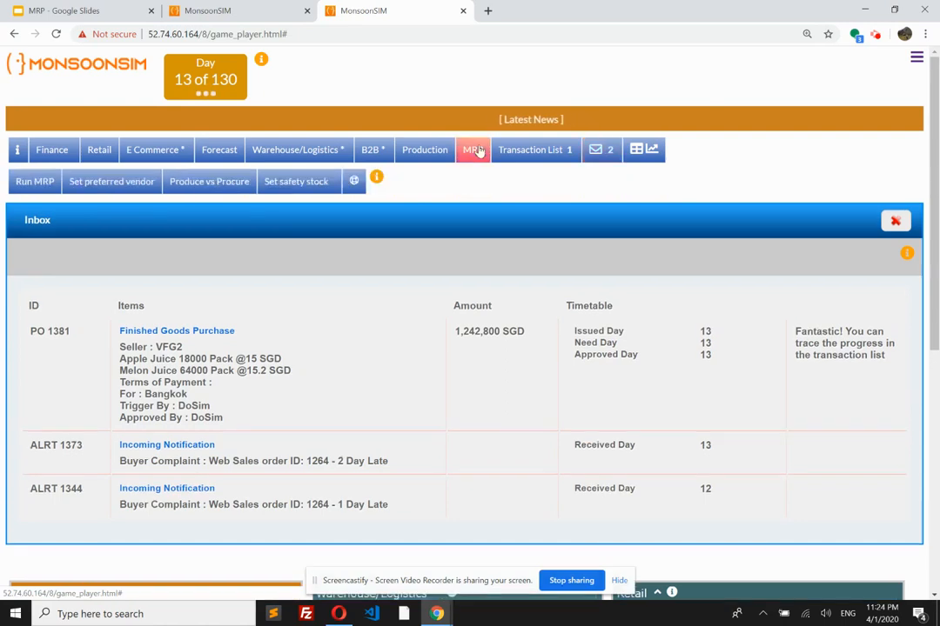
{"action": "left_click", "coordinate": [229, 185]}
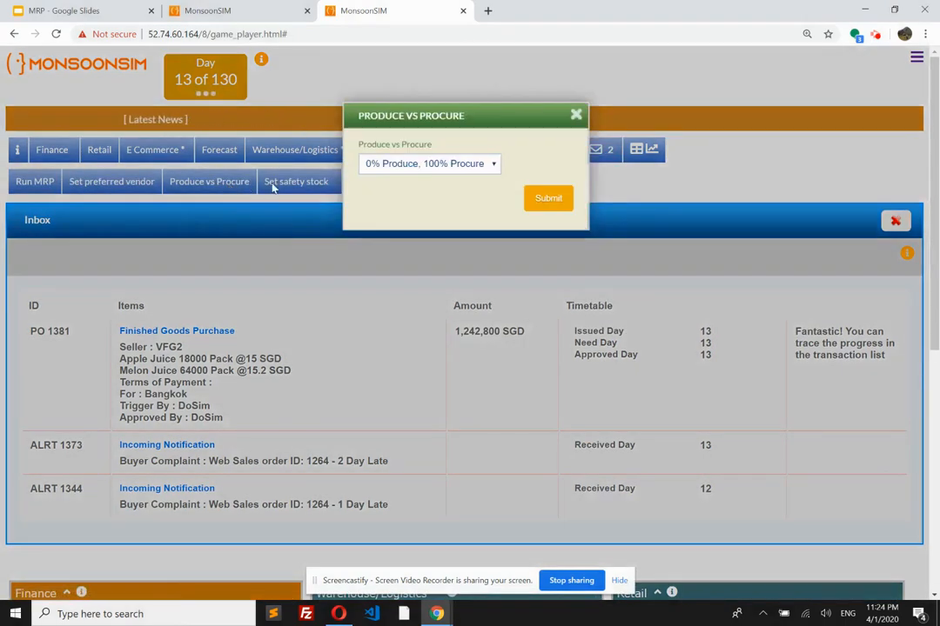
{"action": "left_click", "coordinate": [464, 165]}
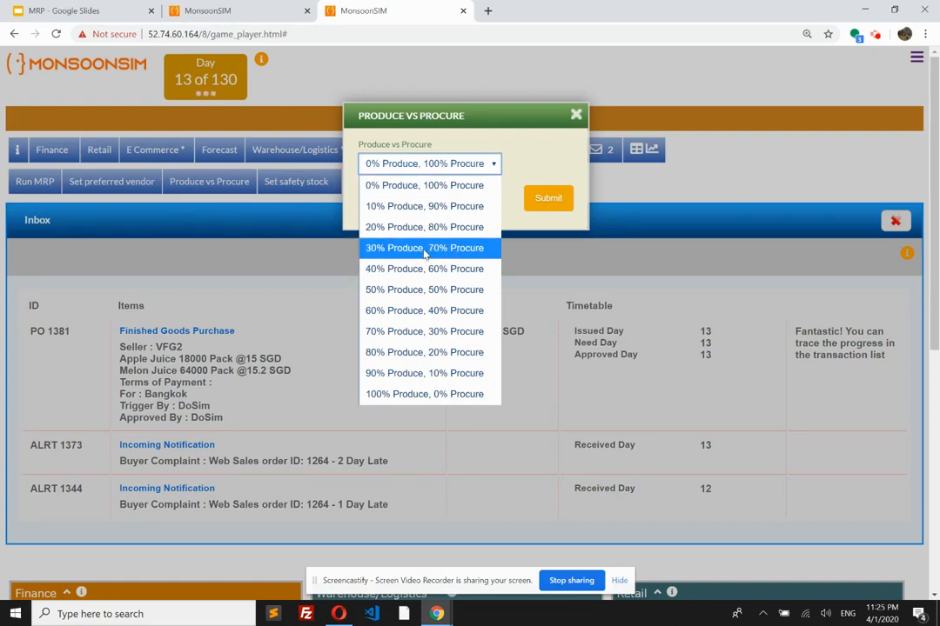
{"action": "left_click", "coordinate": [425, 248]}
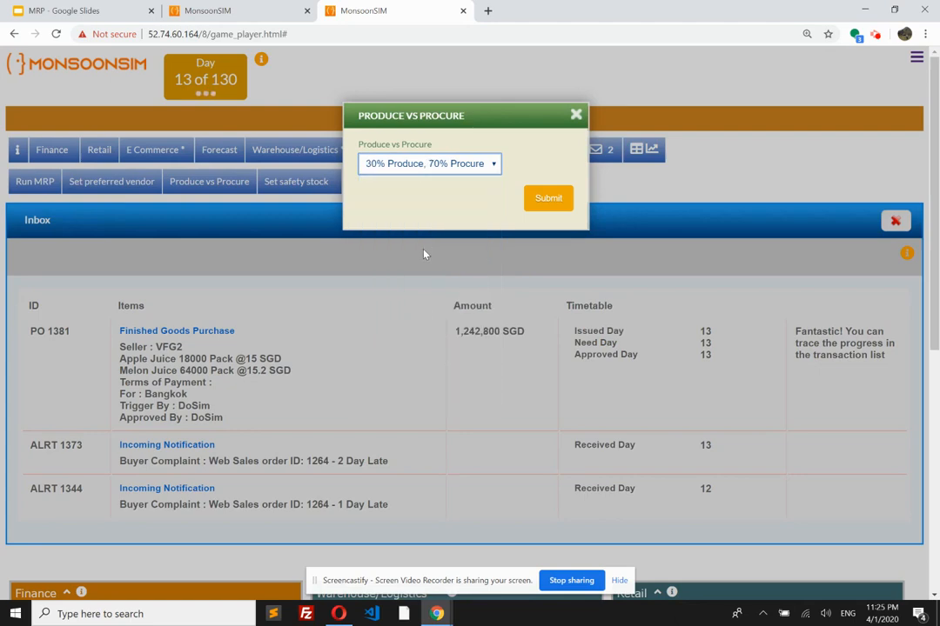
{"action": "left_click", "coordinate": [528, 207]}
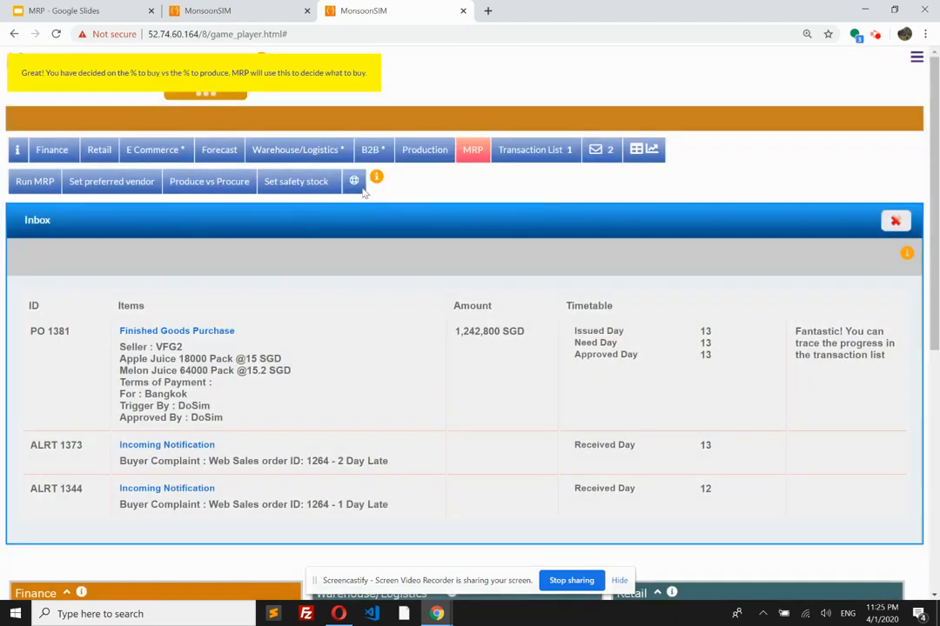
Step: Request a stock move of 50000 Apple Juice units from Bangkok to Jakarta and approve the resulting move order
{"action": "left_click", "coordinate": [100, 153]}
{"action": "left_click", "coordinate": [308, 151]}
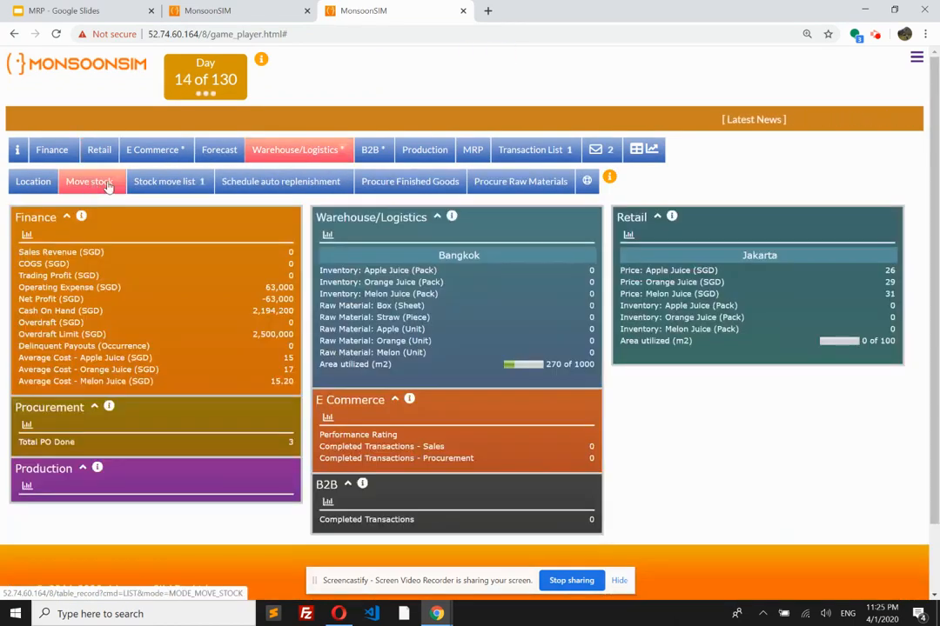
{"action": "left_click", "coordinate": [108, 187]}
{"action": "scroll", "coordinate": [474, 365], "scroll_direction": "down", "scroll_amount": 4}
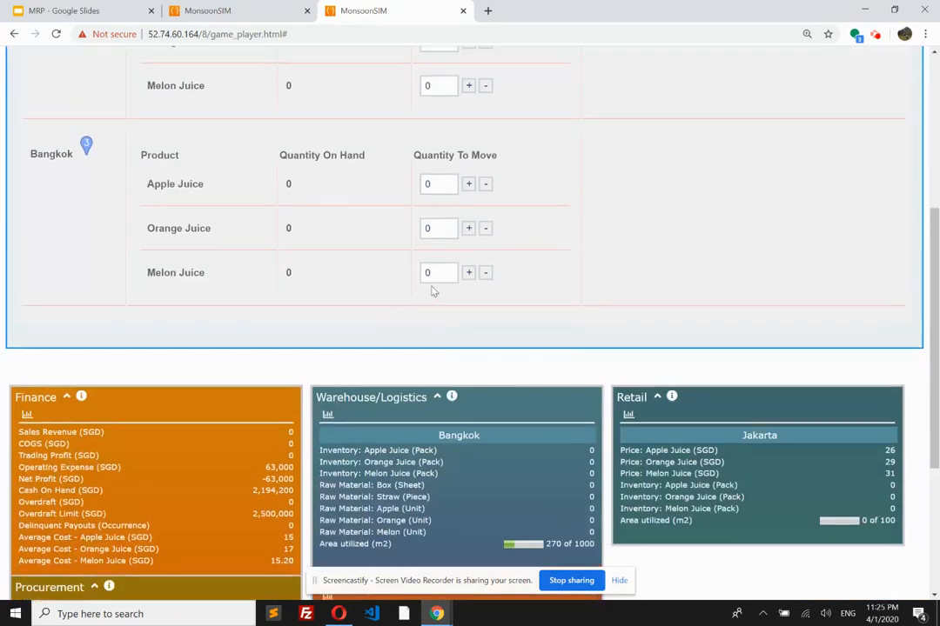
{"action": "scroll", "coordinate": [434, 290], "scroll_direction": "up", "scroll_amount": 2}
{"action": "left_click", "coordinate": [442, 311]}
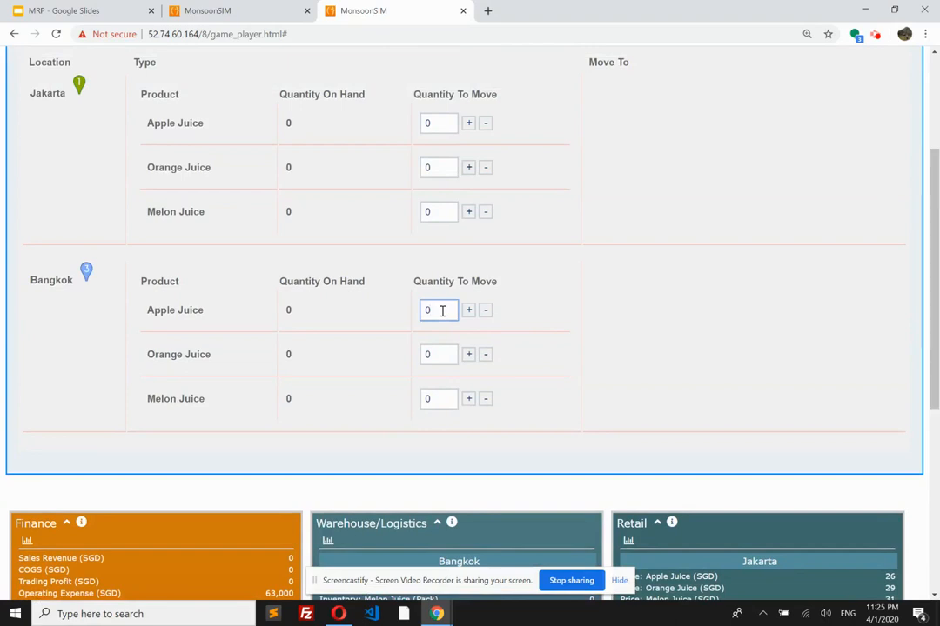
{"action": "key", "text": "BackSpace"}
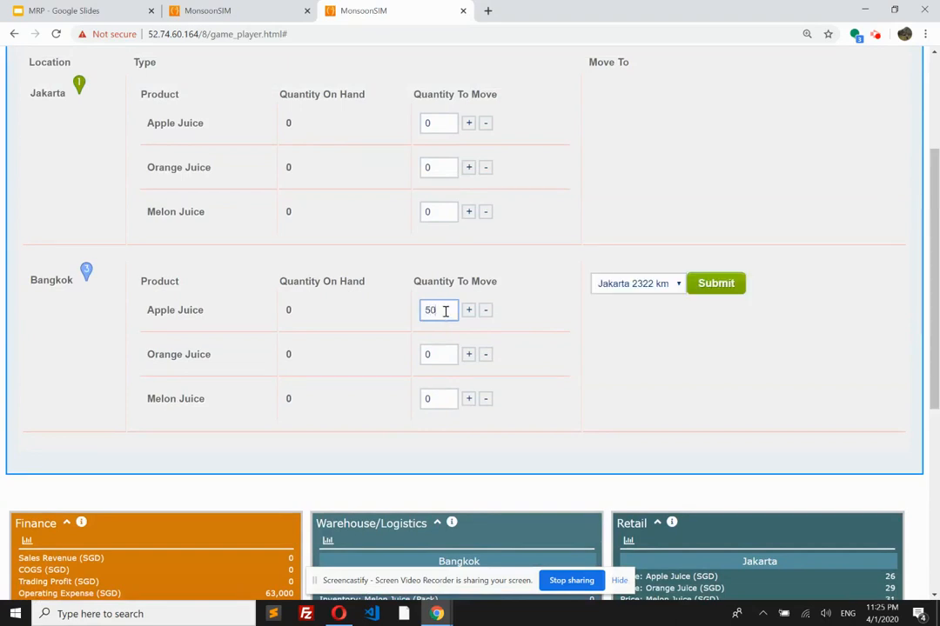
{"action": "type", "text": "50000"}
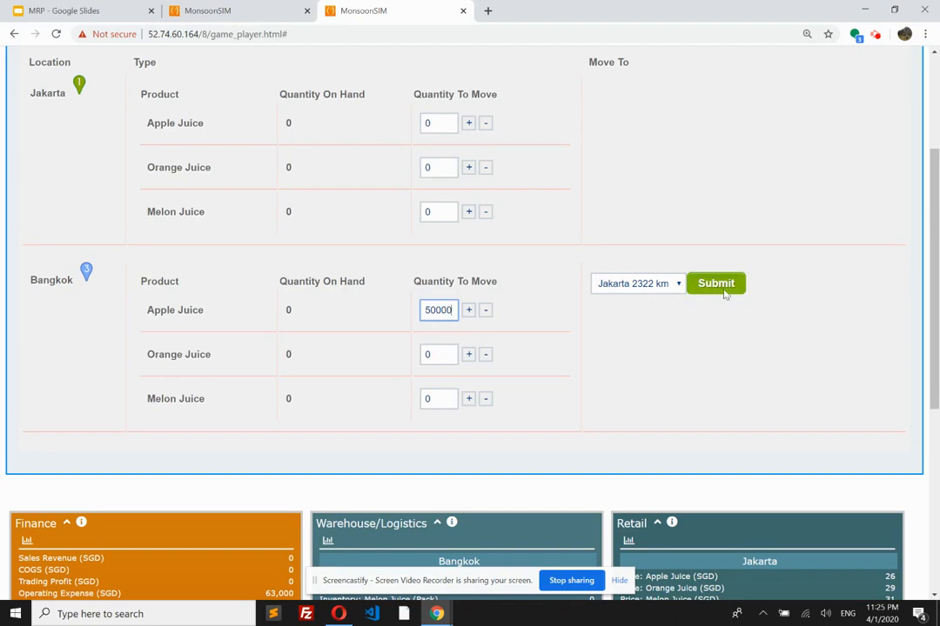
{"action": "left_click", "coordinate": [720, 287]}
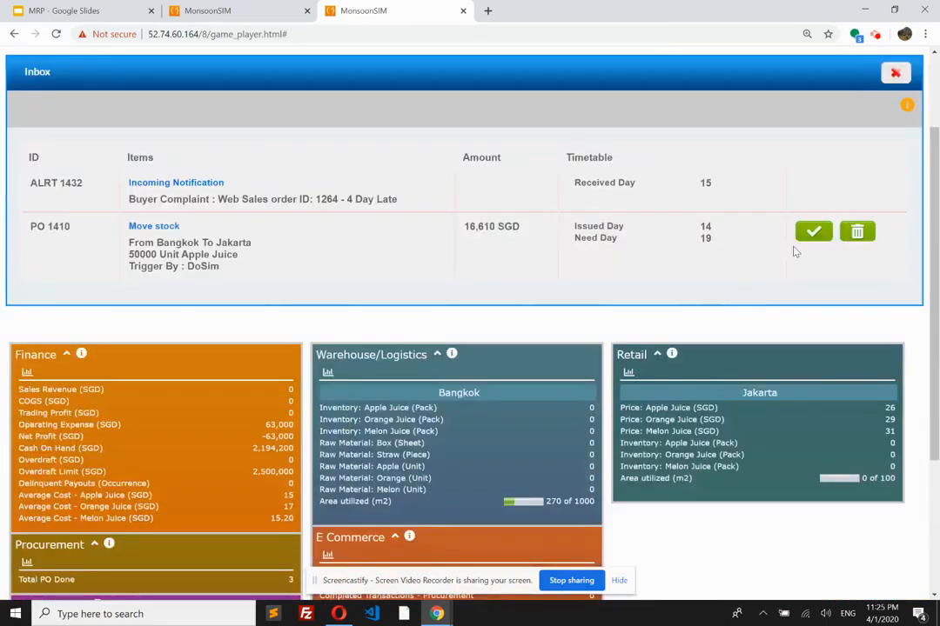
{"action": "left_click", "coordinate": [815, 235]}
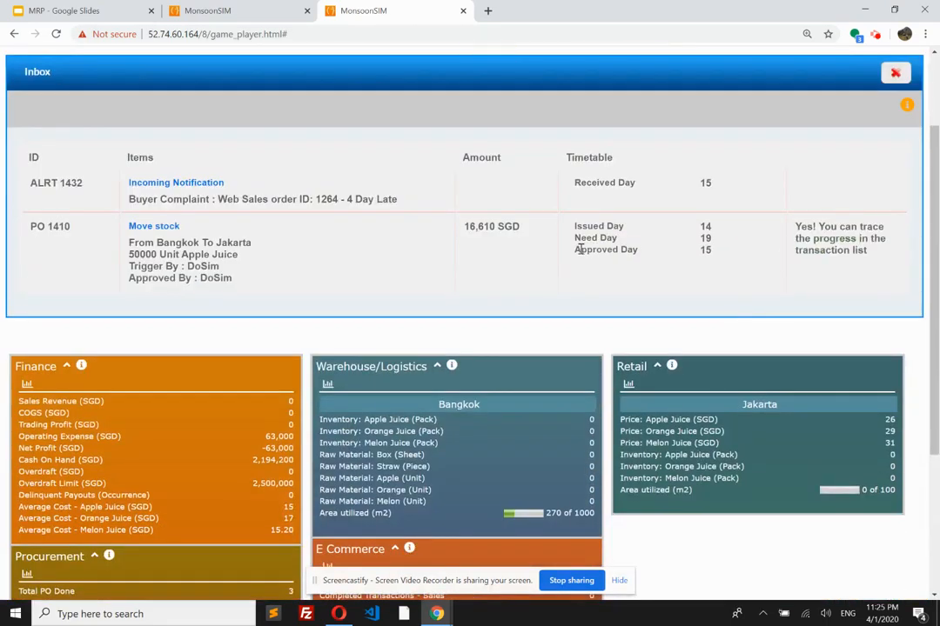
Step: Check the current produce versus procure split without changing it, and run MRP for the Bangkok warehouse
{"action": "scroll", "coordinate": [575, 251], "scroll_direction": "up", "scroll_amount": 2}
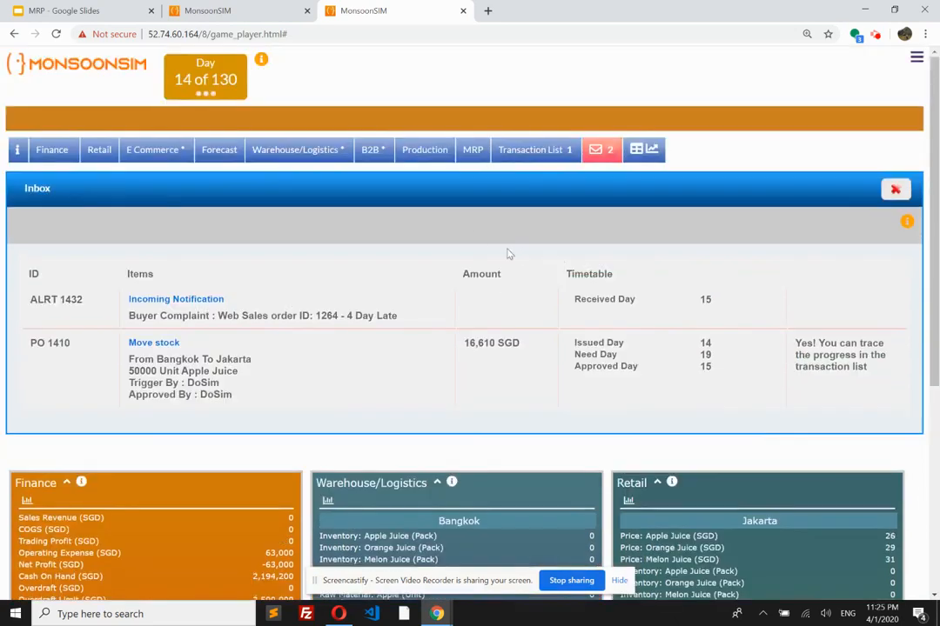
{"action": "left_click", "coordinate": [471, 154]}
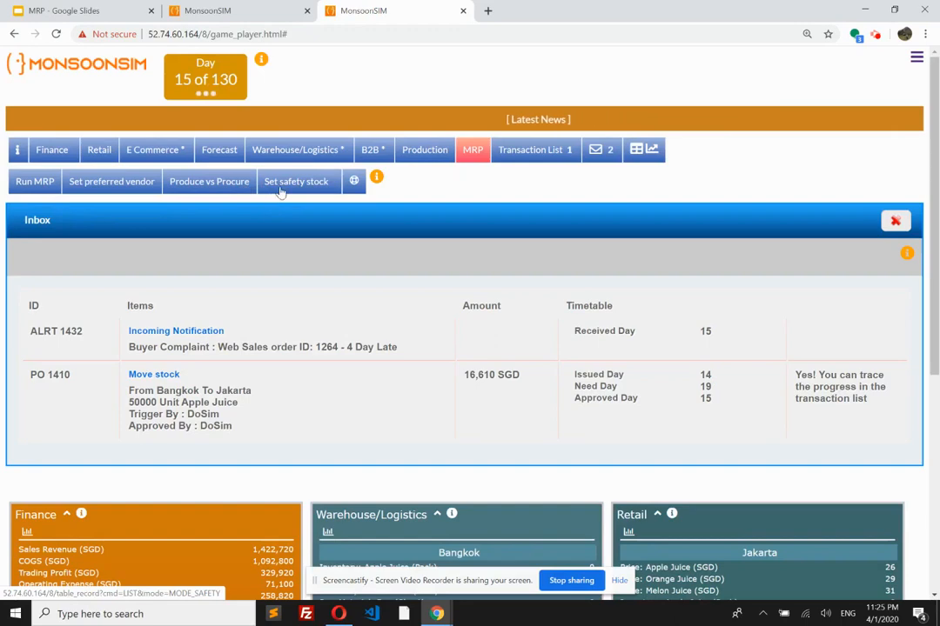
{"action": "left_click", "coordinate": [207, 183]}
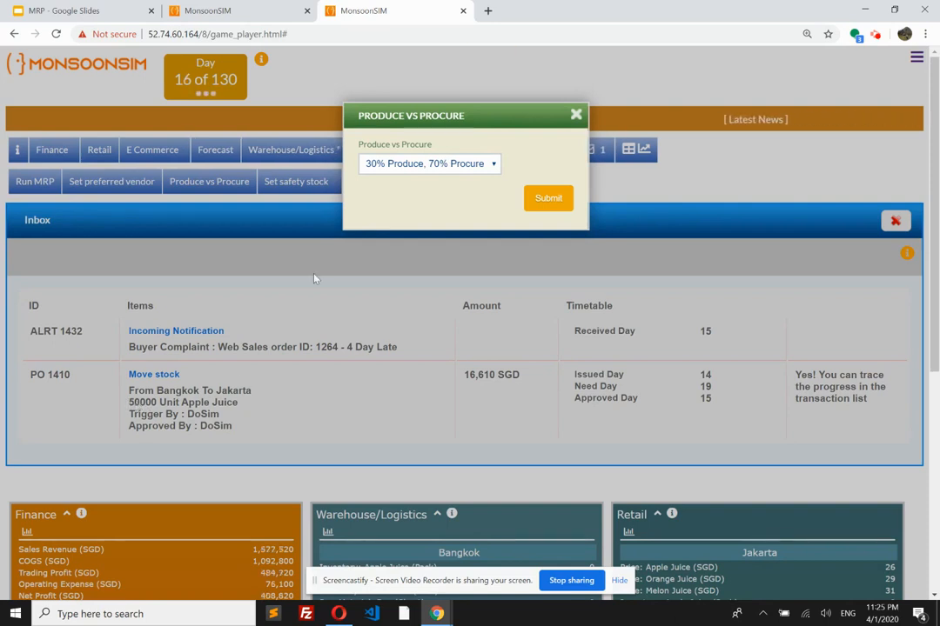
{"action": "left_click", "coordinate": [575, 115]}
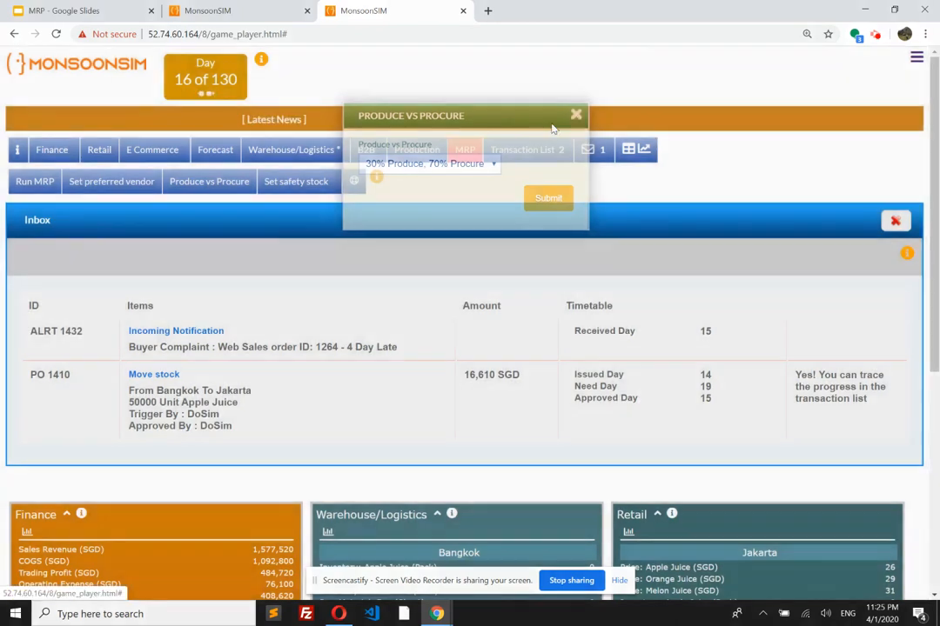
{"action": "left_click", "coordinate": [33, 187]}
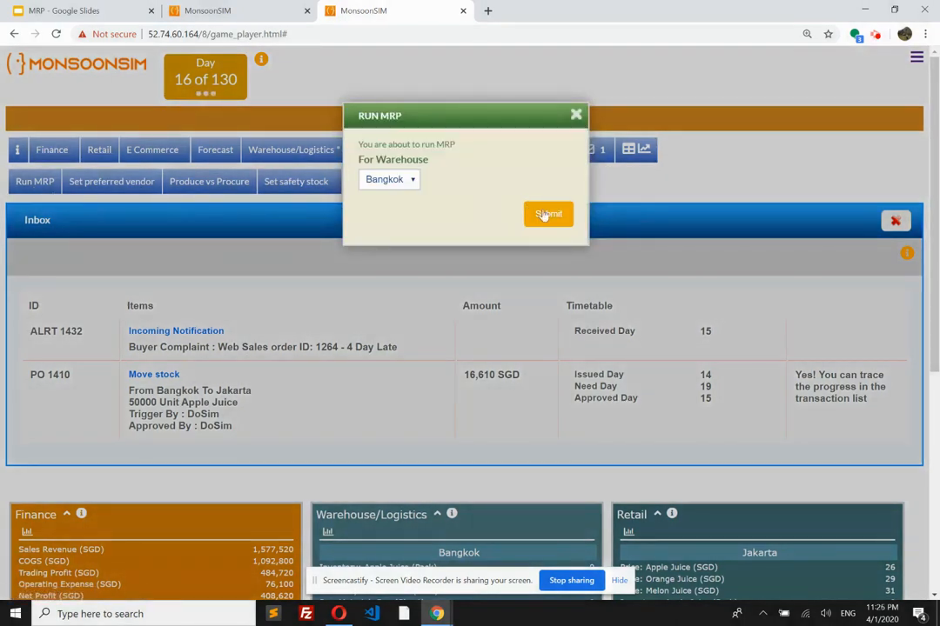
{"action": "left_click", "coordinate": [558, 220]}
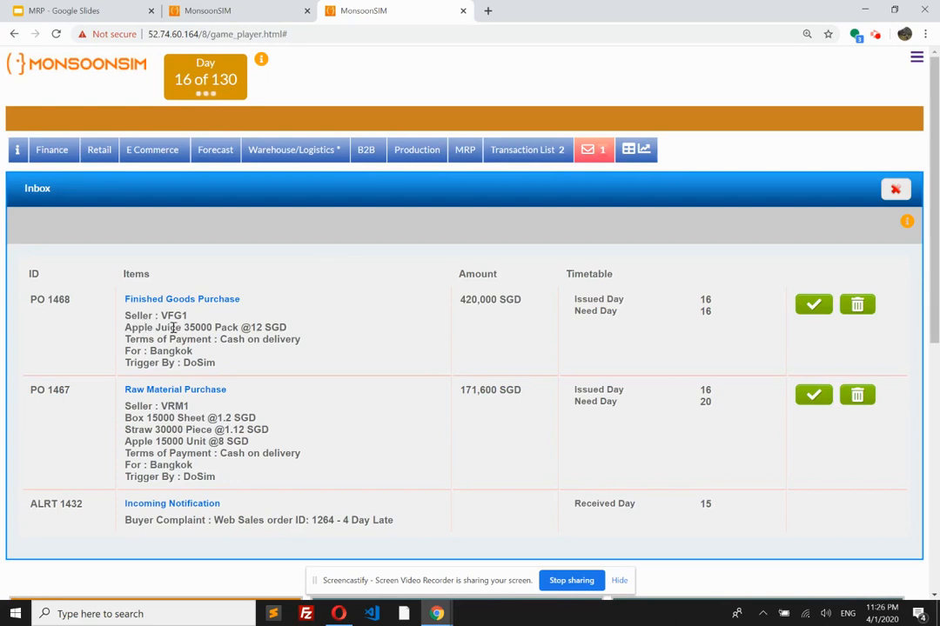
Step: Highlight the quantities on the new finished goods and raw material purchases for Bangkok, and approve both orders
{"action": "left_click_drag", "start_coordinate": [184, 327], "coordinate": [285, 328]}
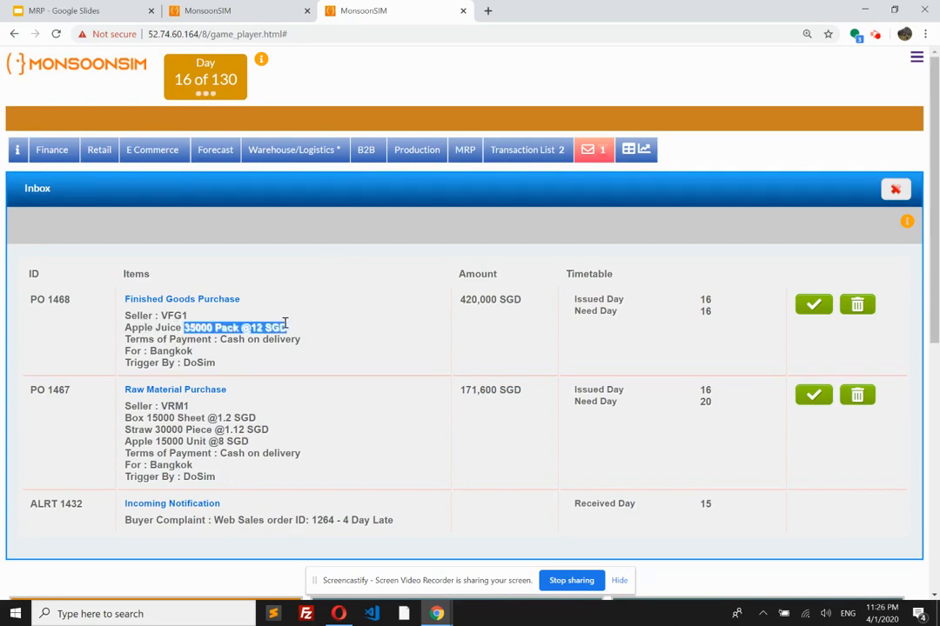
{"action": "left_click", "coordinate": [249, 344]}
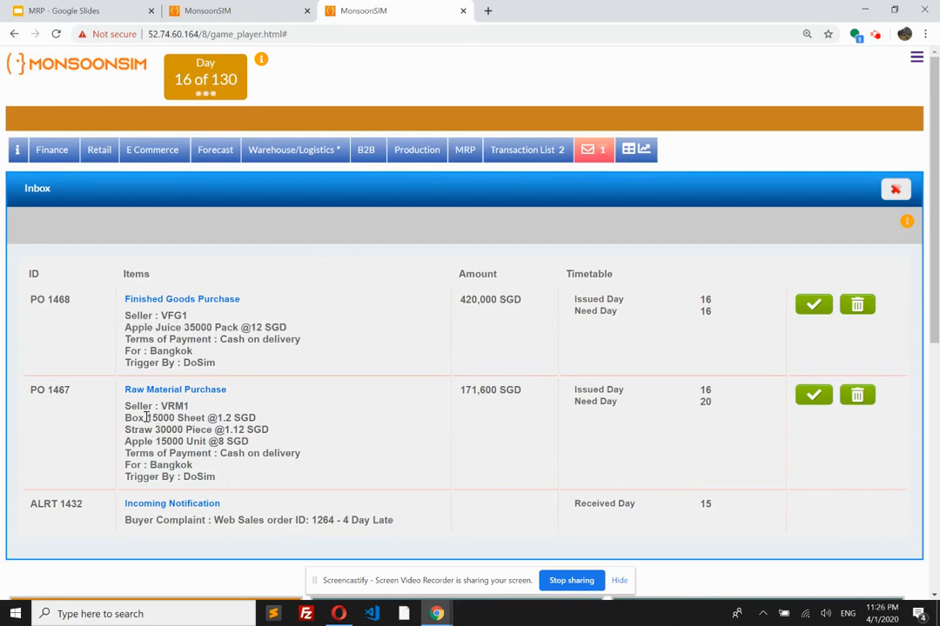
{"action": "left_click_drag", "start_coordinate": [146, 417], "coordinate": [189, 442]}
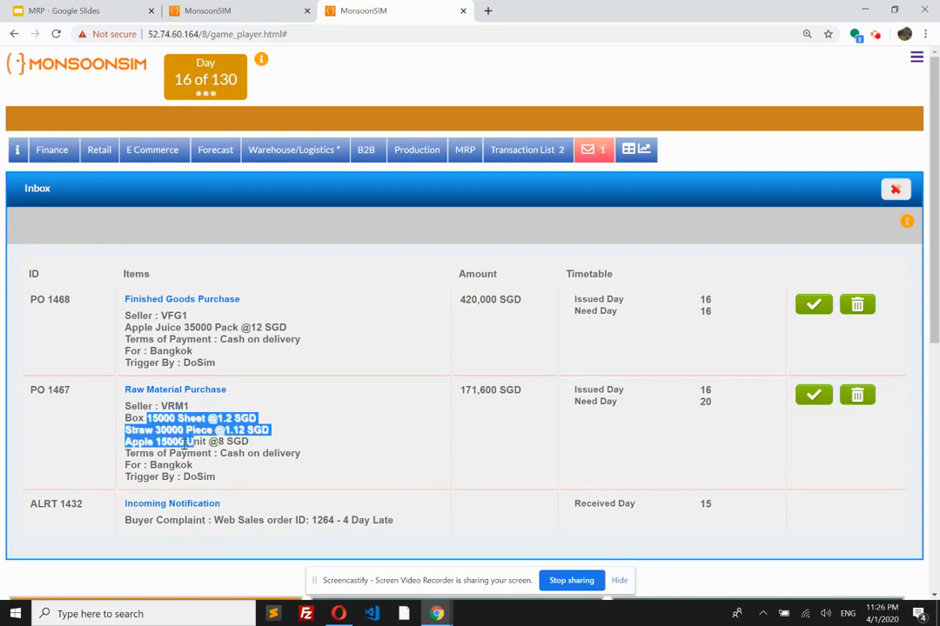
{"action": "left_click", "coordinate": [181, 431]}
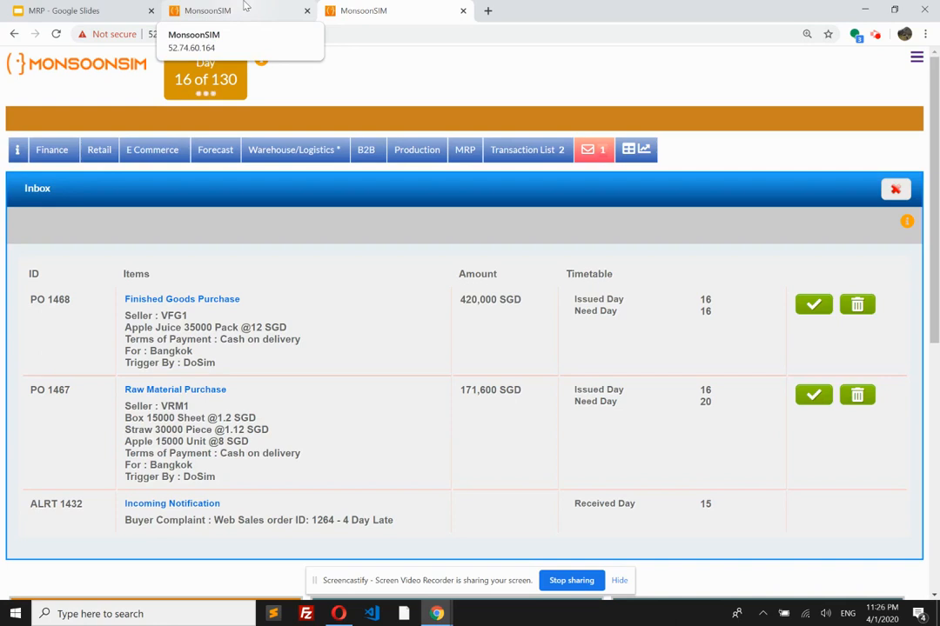
{"action": "left_click", "coordinate": [813, 305]}
{"action": "left_click", "coordinate": [815, 404]}
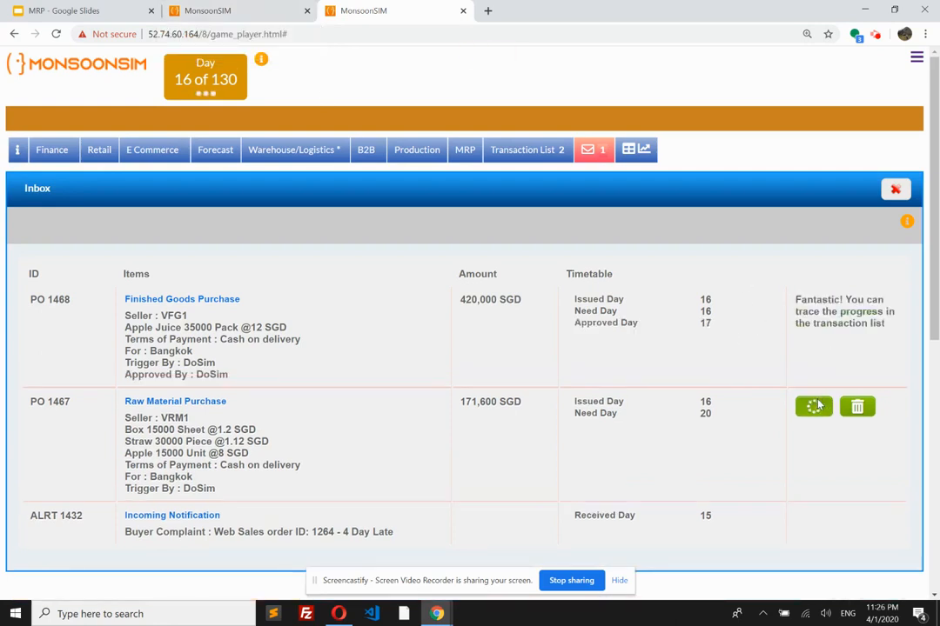